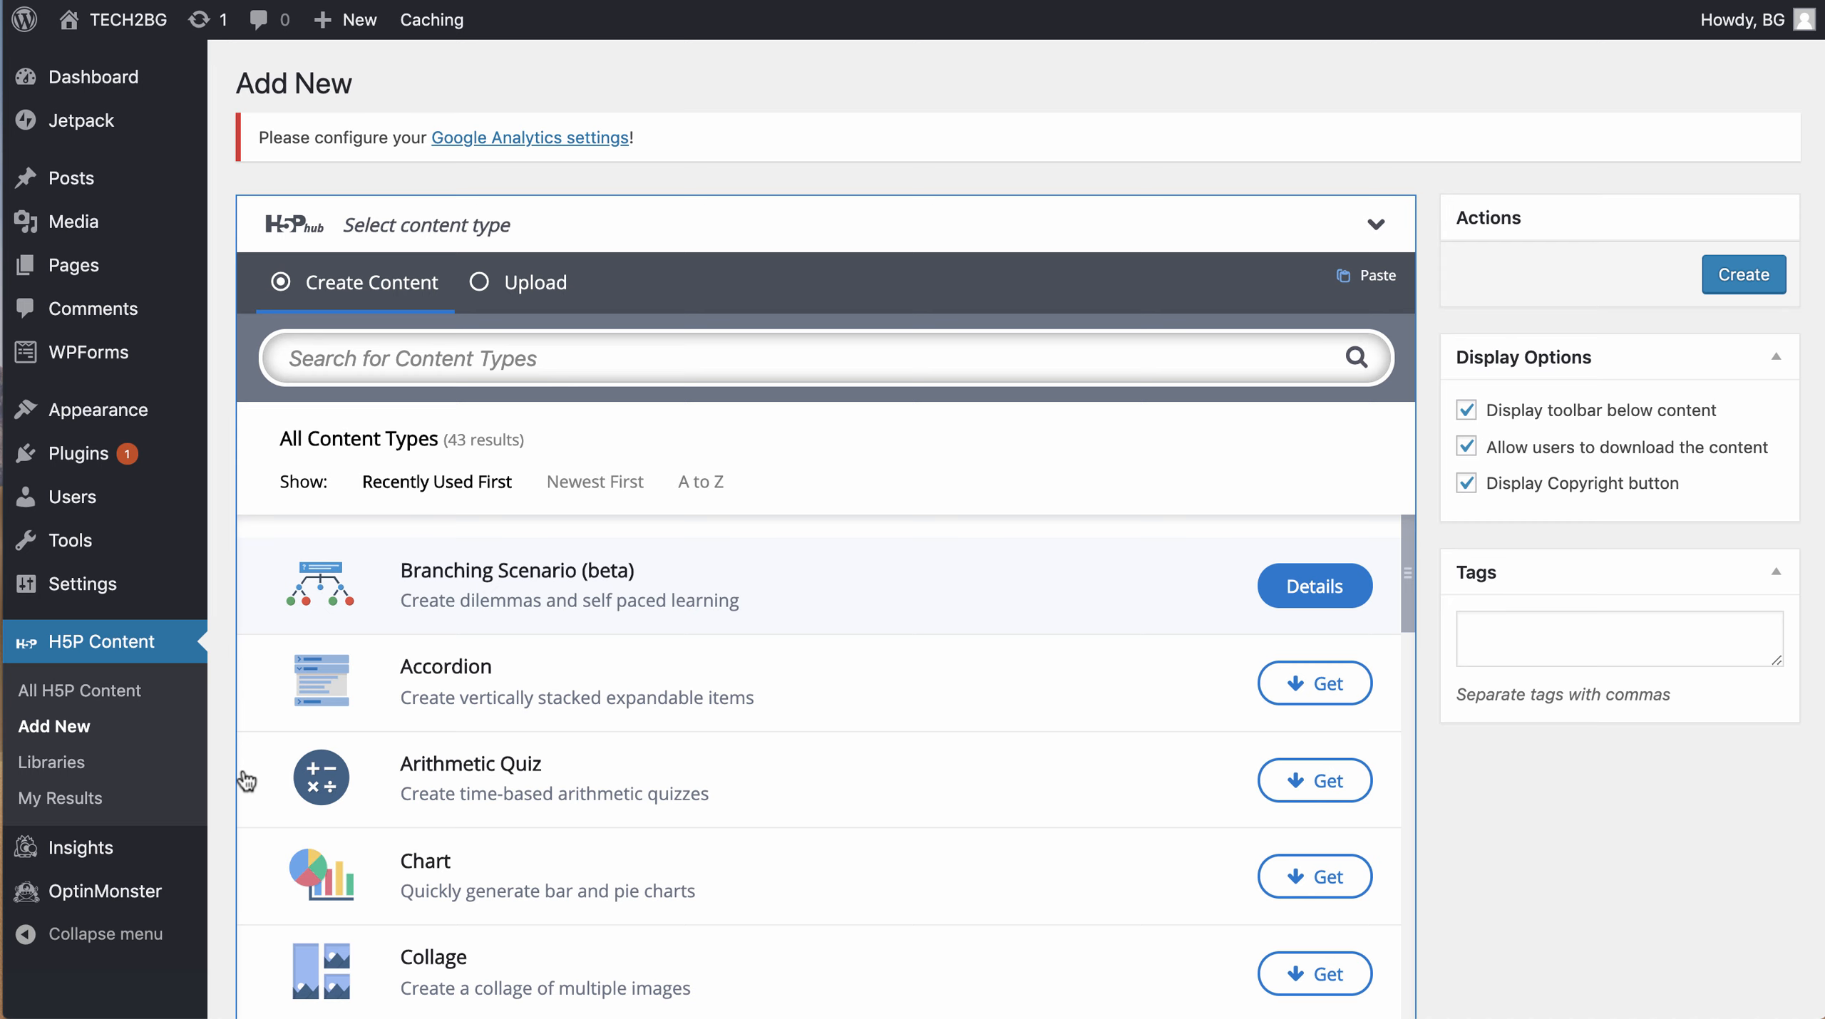
Step: Start a new Branching Scenario (beta) from the list of content types
{"action": "scroll", "coordinate": [228, 597], "scroll_direction": "down", "scroll_amount": 1}
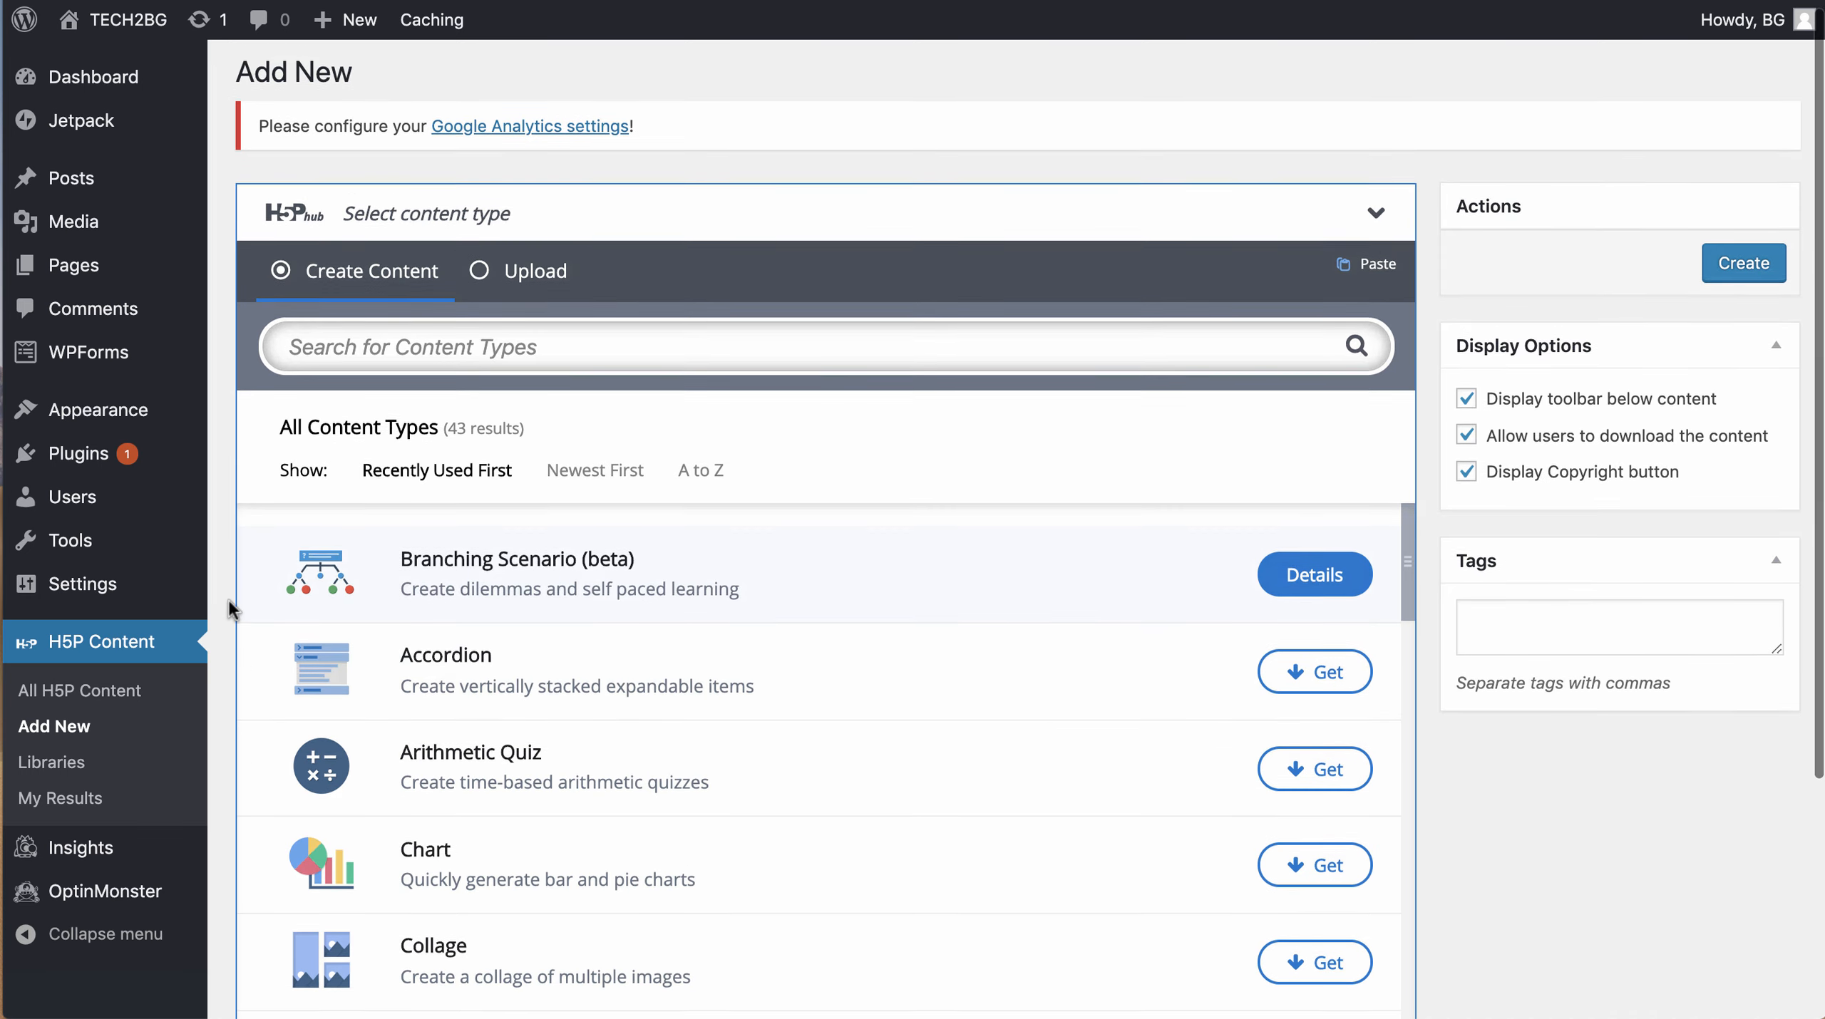
{"action": "scroll", "coordinate": [228, 597], "scroll_direction": "down", "scroll_amount": 5}
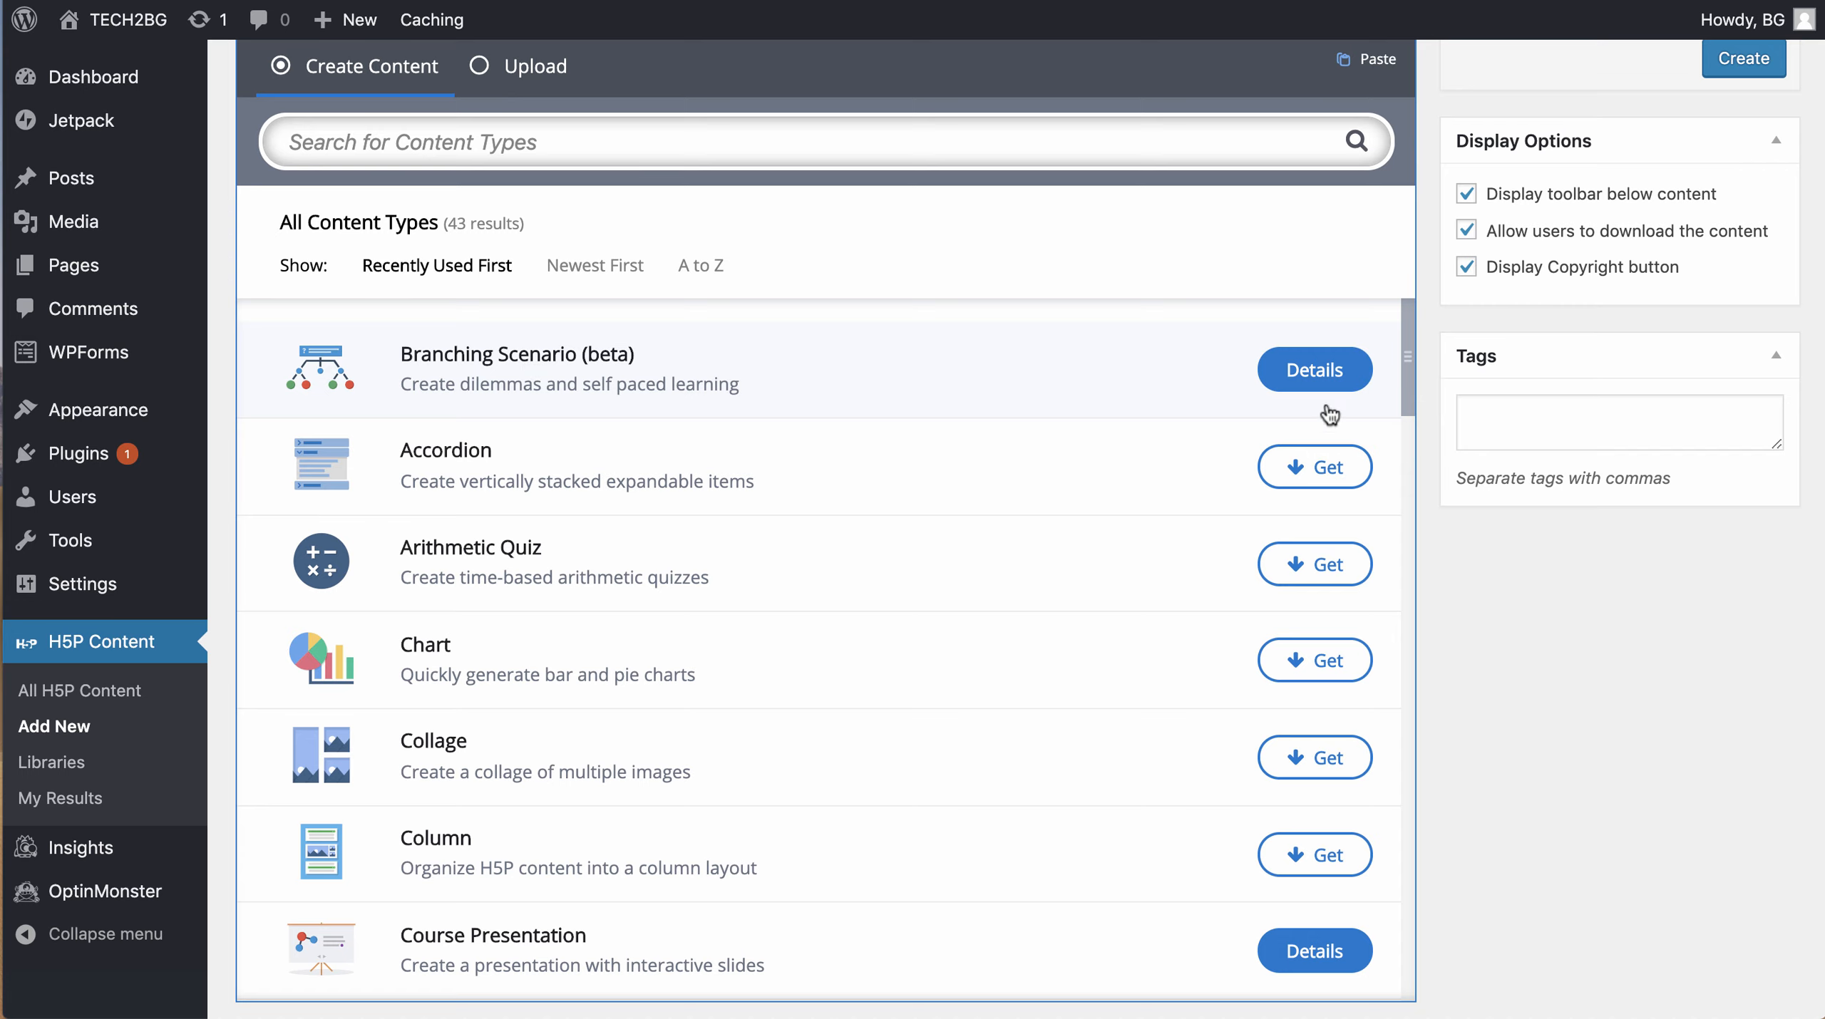
{"action": "left_click", "coordinate": [1058, 363]}
{"action": "scroll", "coordinate": [1442, 530], "scroll_direction": "down", "scroll_amount": 1}
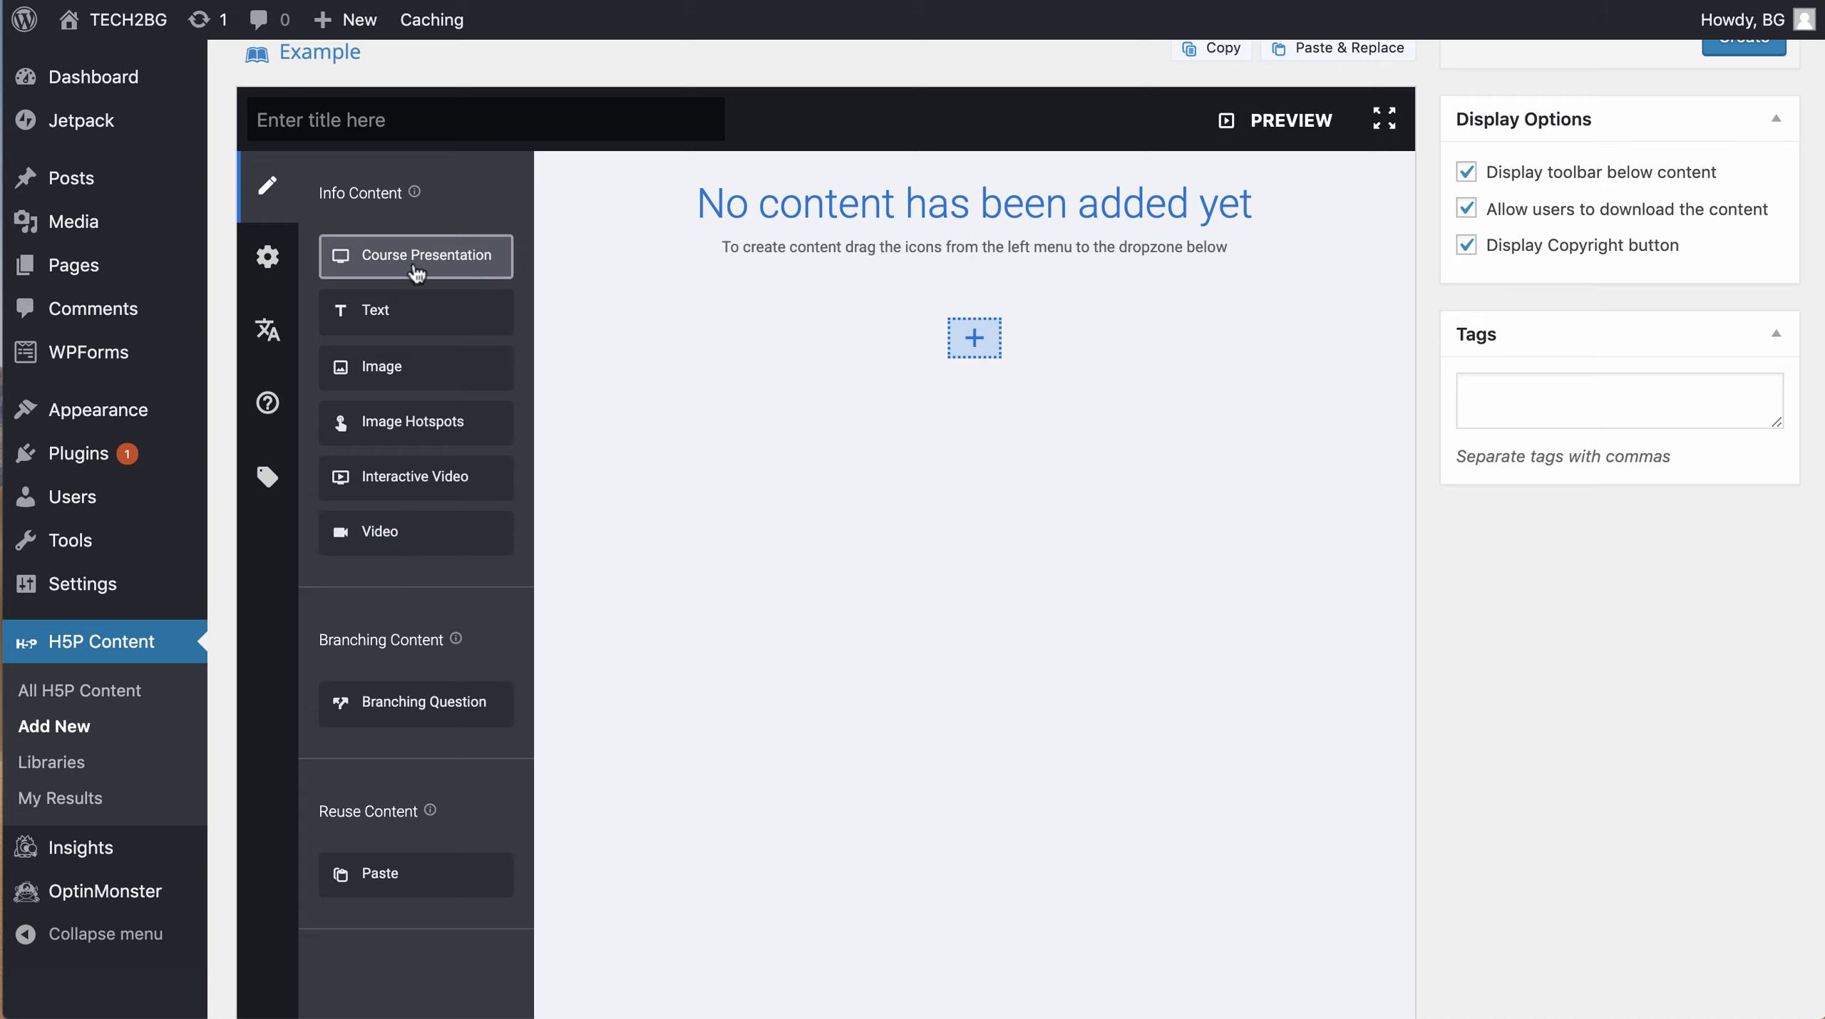
Step: Add a Course Presentation as the scenario's first content, keeping its default title, and save it
{"action": "left_click_drag", "start_coordinate": [416, 271], "coordinate": [961, 342]}
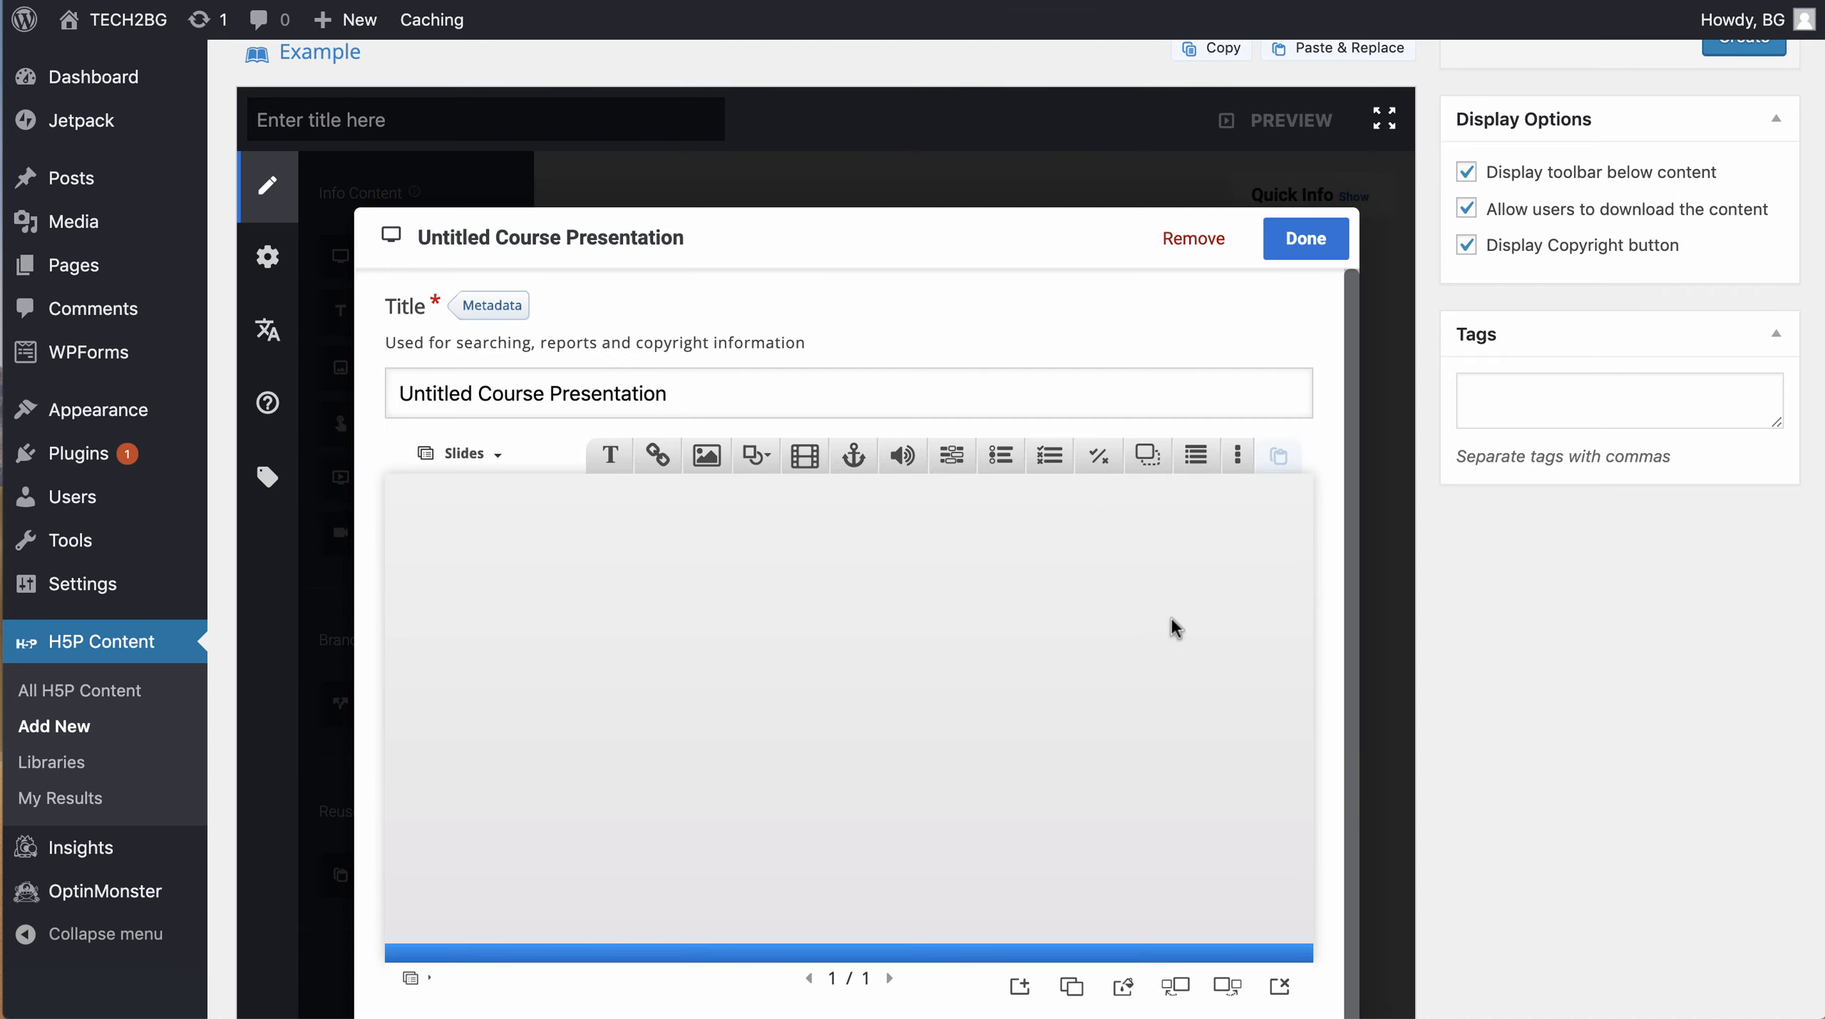
{"action": "scroll", "coordinate": [1175, 628], "scroll_direction": "down", "scroll_amount": 2}
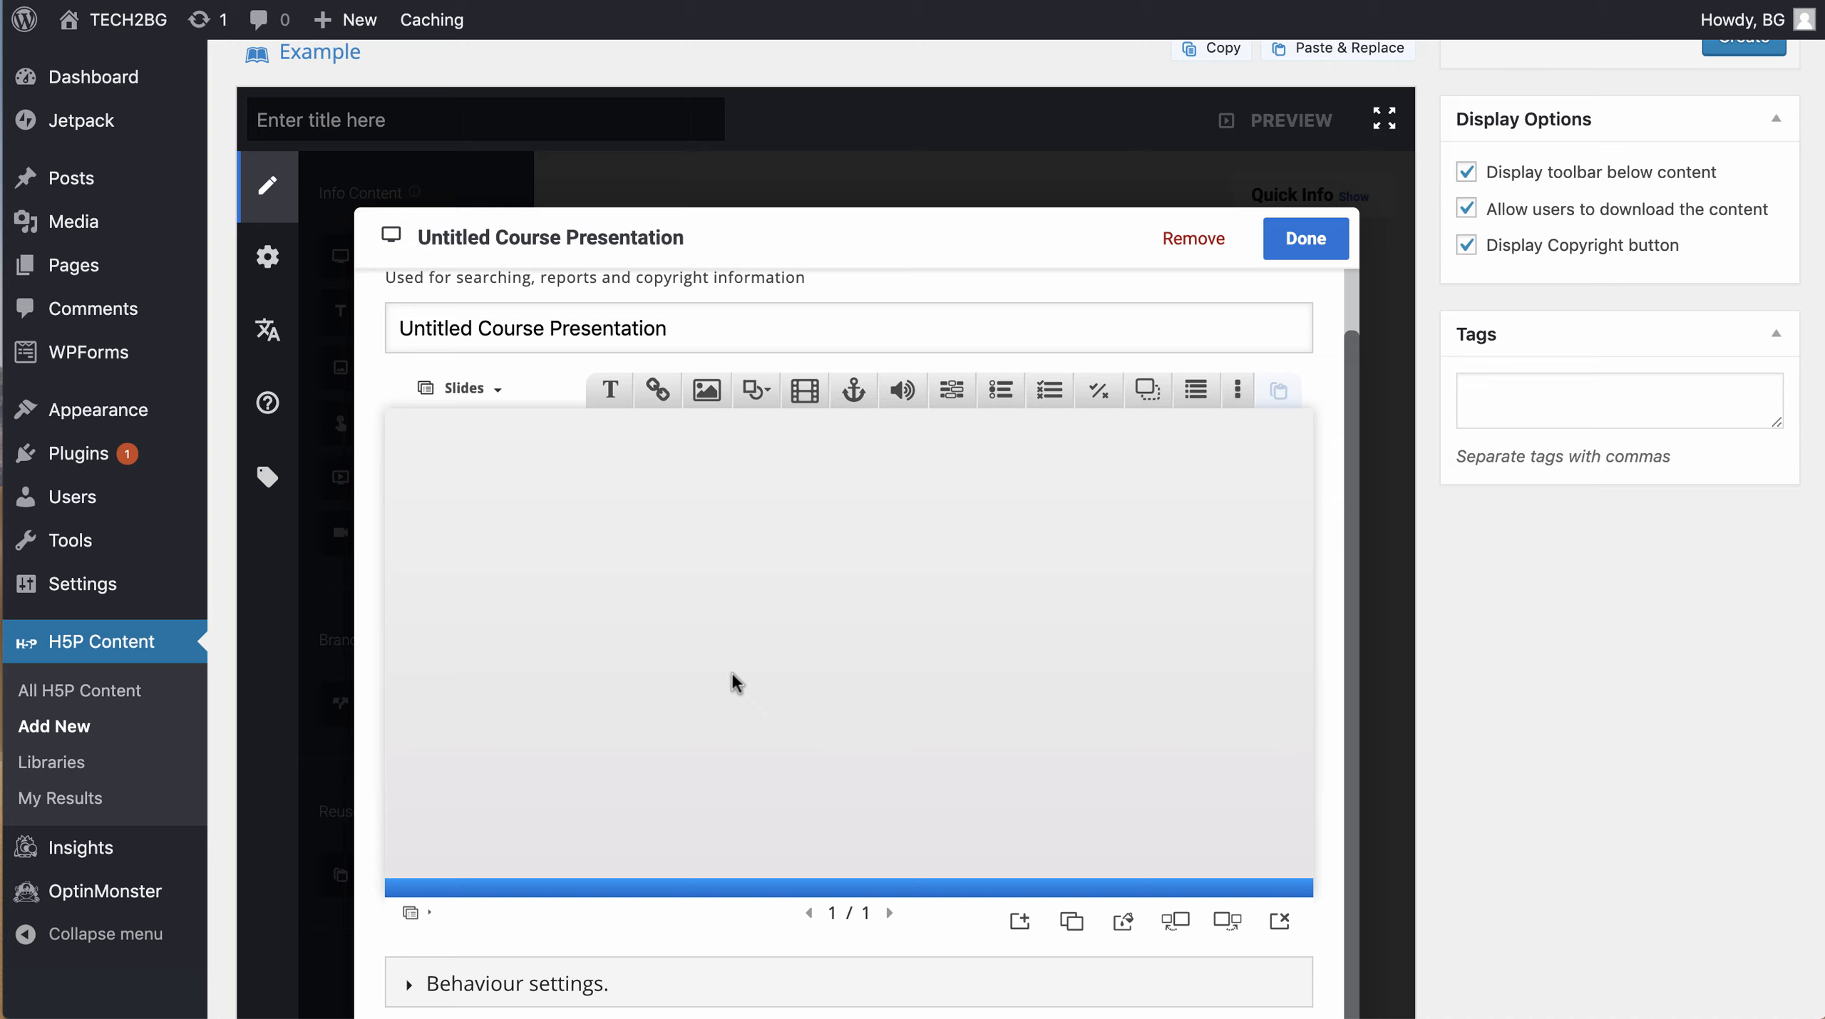
{"action": "left_click", "coordinate": [1020, 921]}
{"action": "left_click", "coordinate": [1302, 242]}
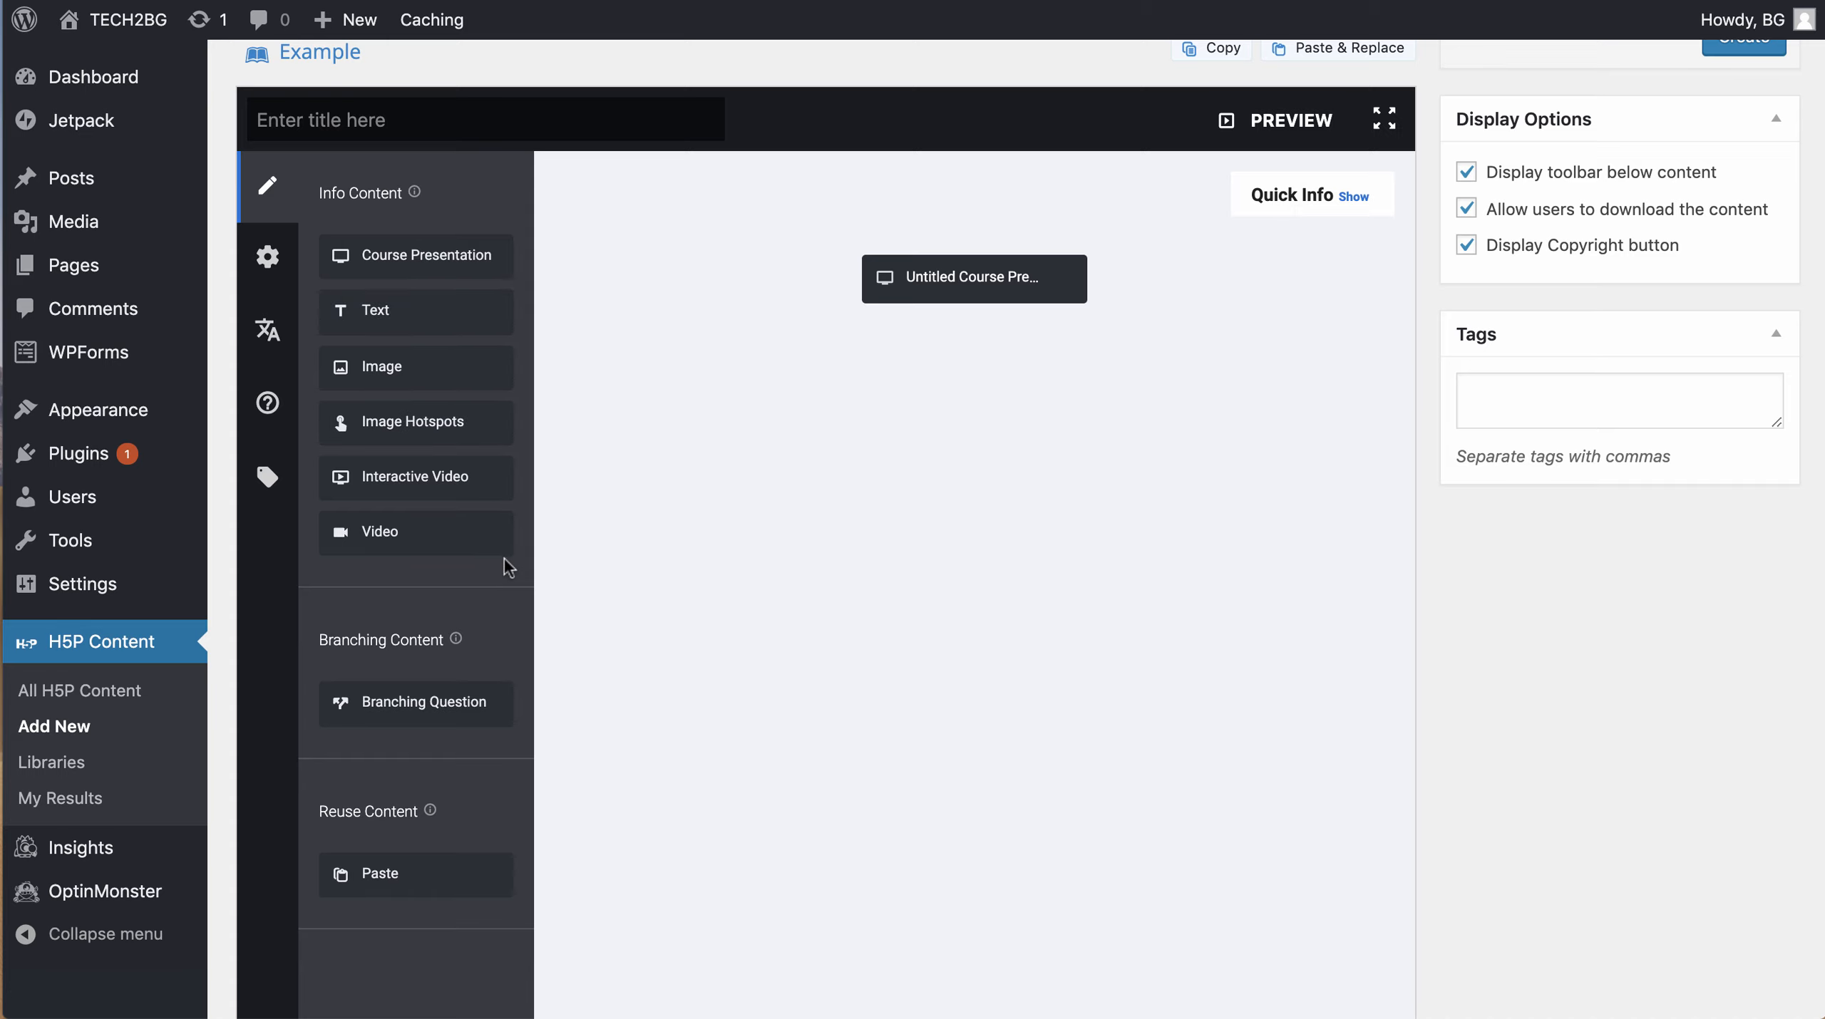
Step: Add a branching question below the course presentation, titled "Branching Question 1", with the question "What color is the sky?"
{"action": "scroll", "coordinate": [508, 566], "scroll_direction": "down", "scroll_amount": 2}
{"action": "left_click_drag", "start_coordinate": [417, 659], "coordinate": [996, 307]}
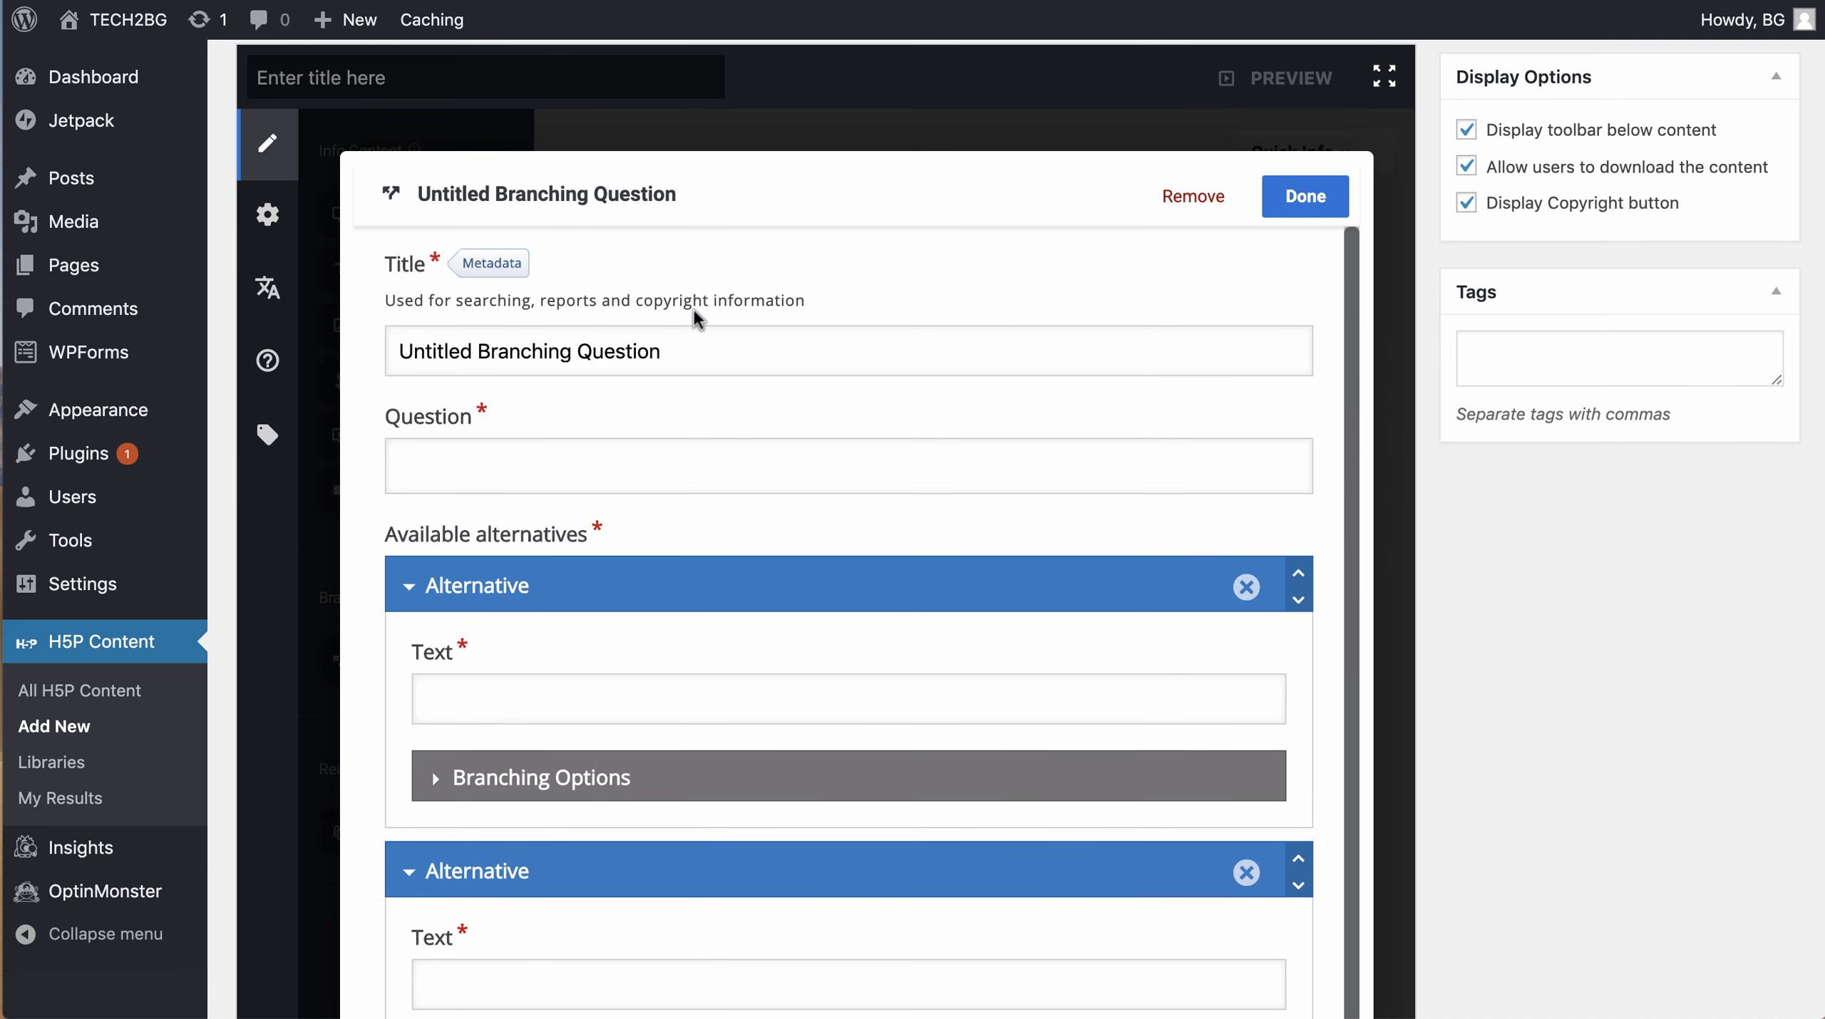
{"action": "left_click", "coordinate": [695, 344]}
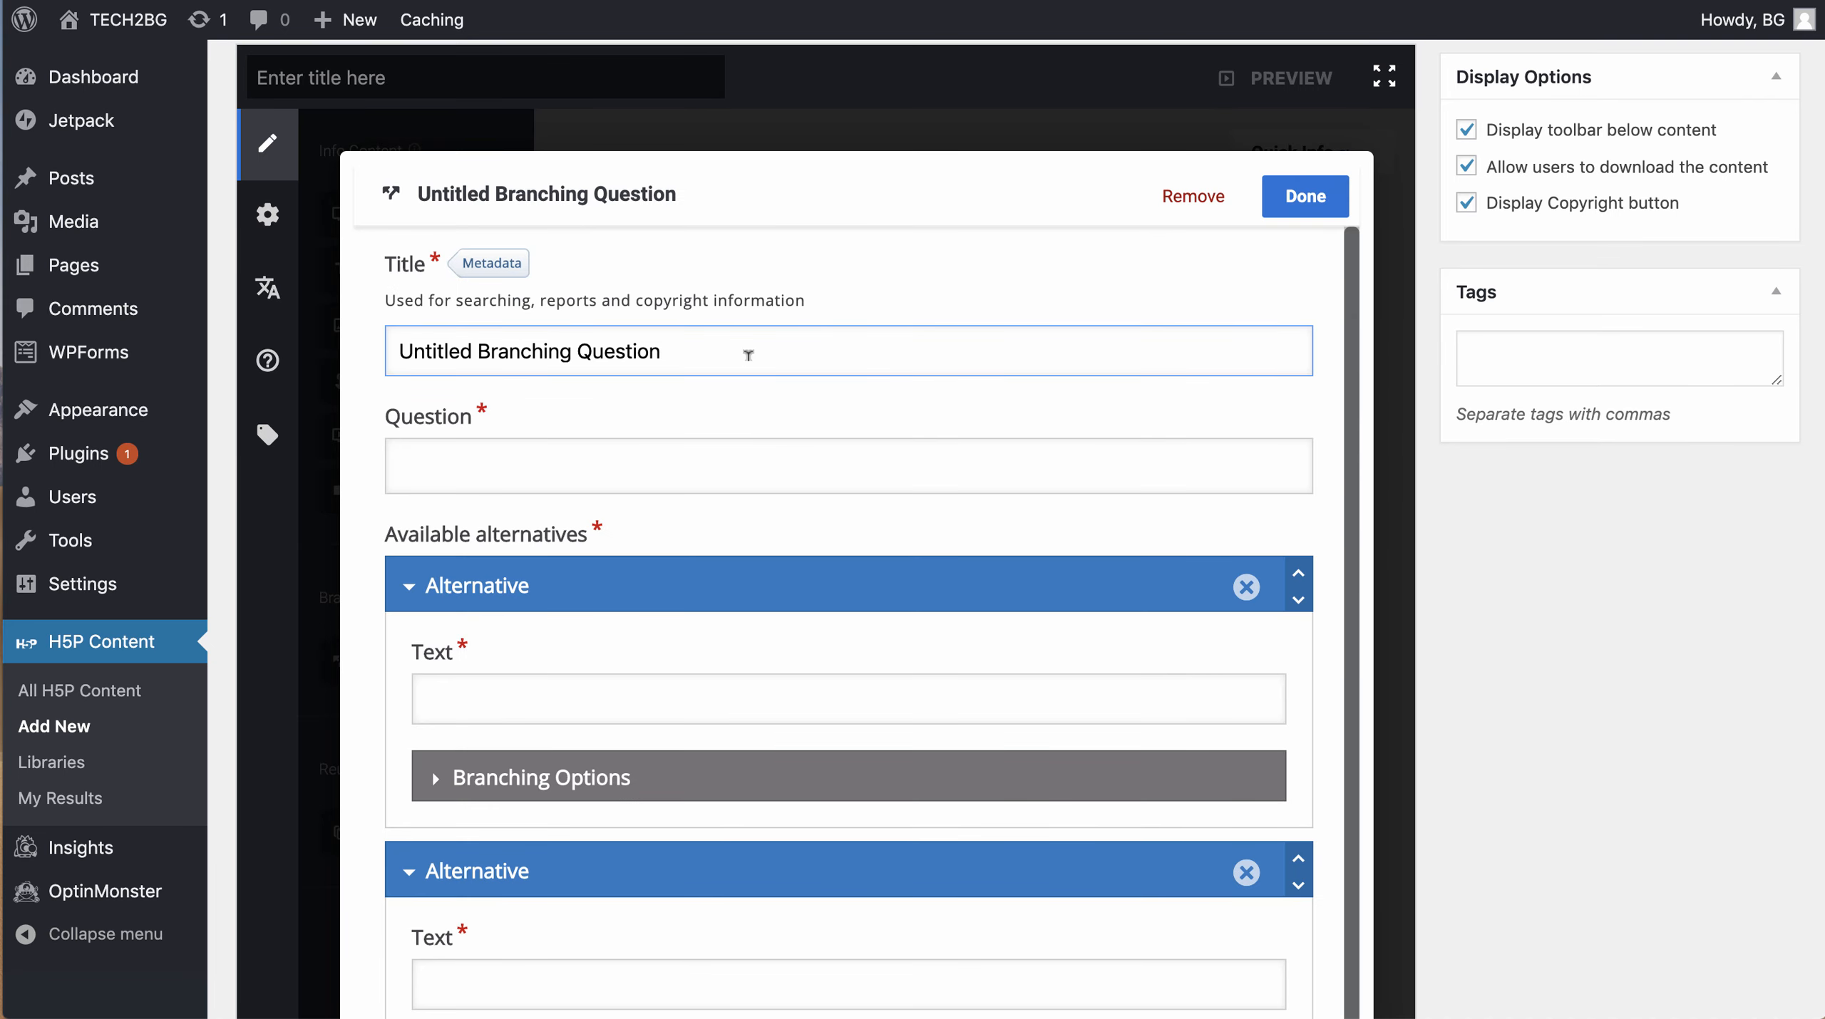
{"action": "type", "text": "1"}
{"action": "left_click_drag", "start_coordinate": [478, 351], "coordinate": [396, 353]}
{"action": "key", "text": "BackSpace"}
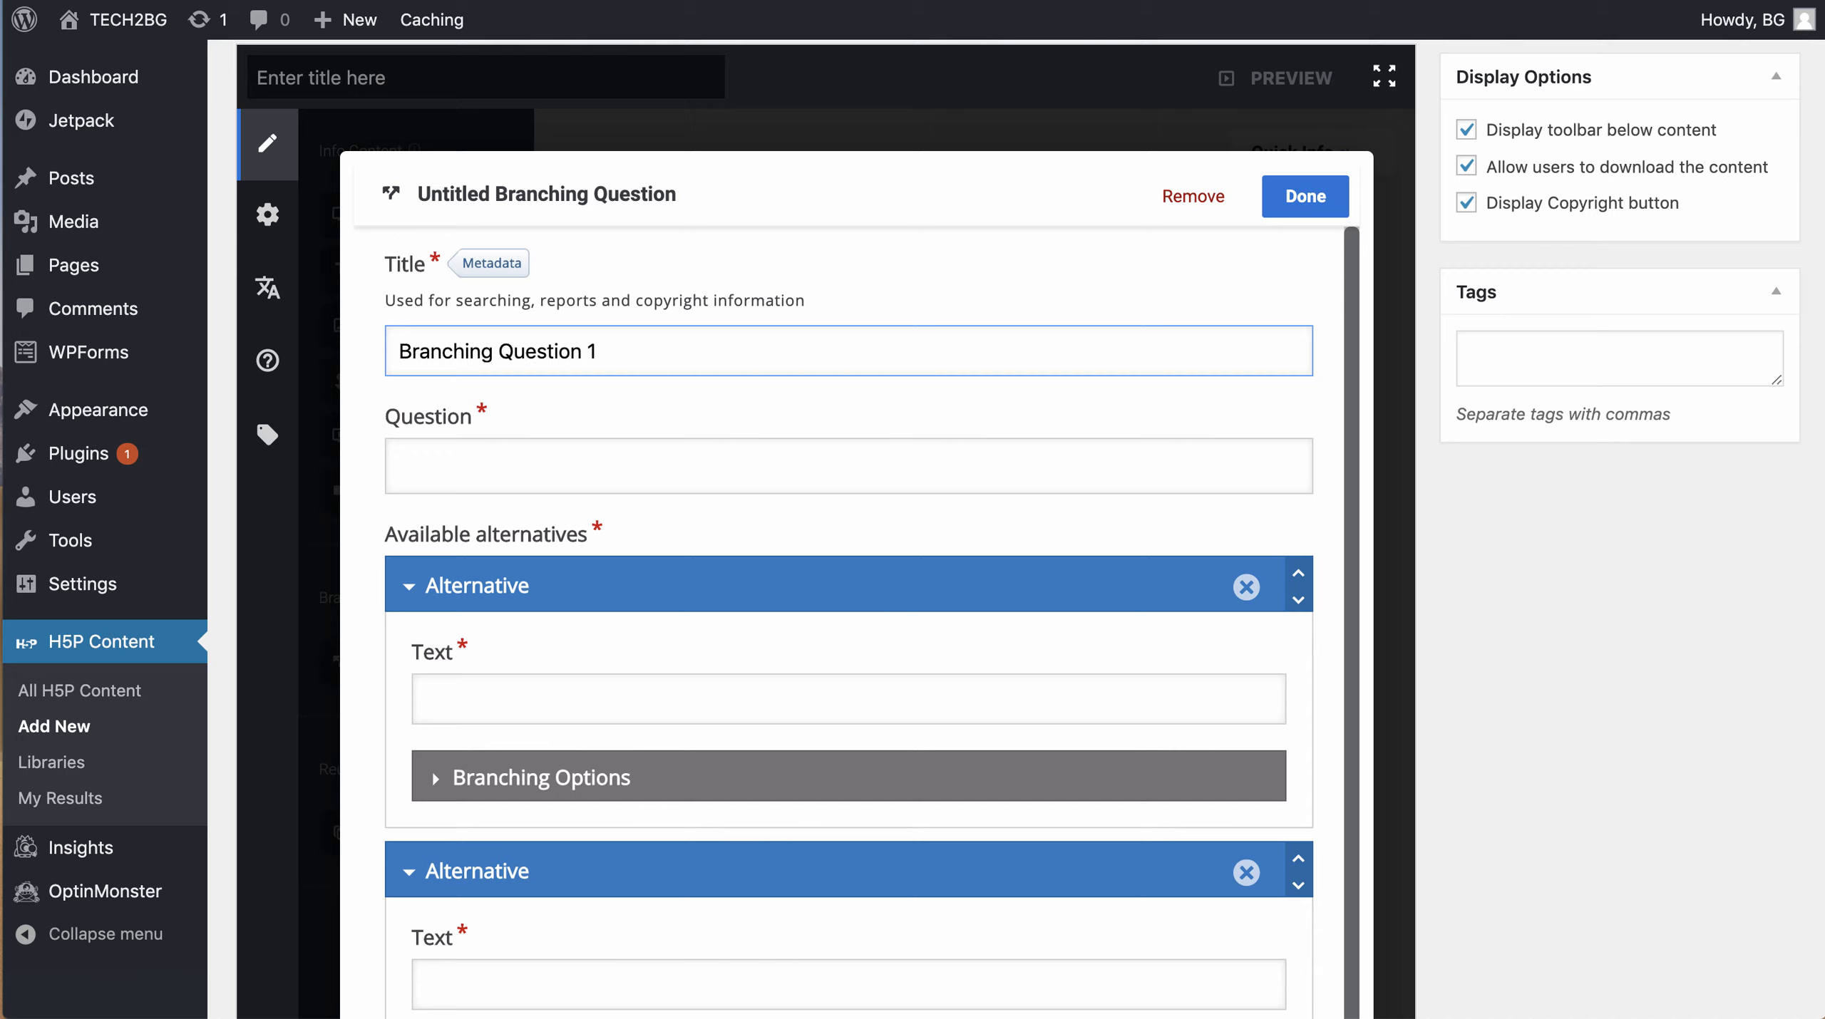
{"action": "left_click", "coordinate": [621, 467]}
{"action": "type", "text": "What color is the sky?"}
Step: Give the branching question three alternatives with the texts "green", "red" and "blue"
{"action": "scroll", "coordinate": [642, 514], "scroll_direction": "down", "scroll_amount": 3}
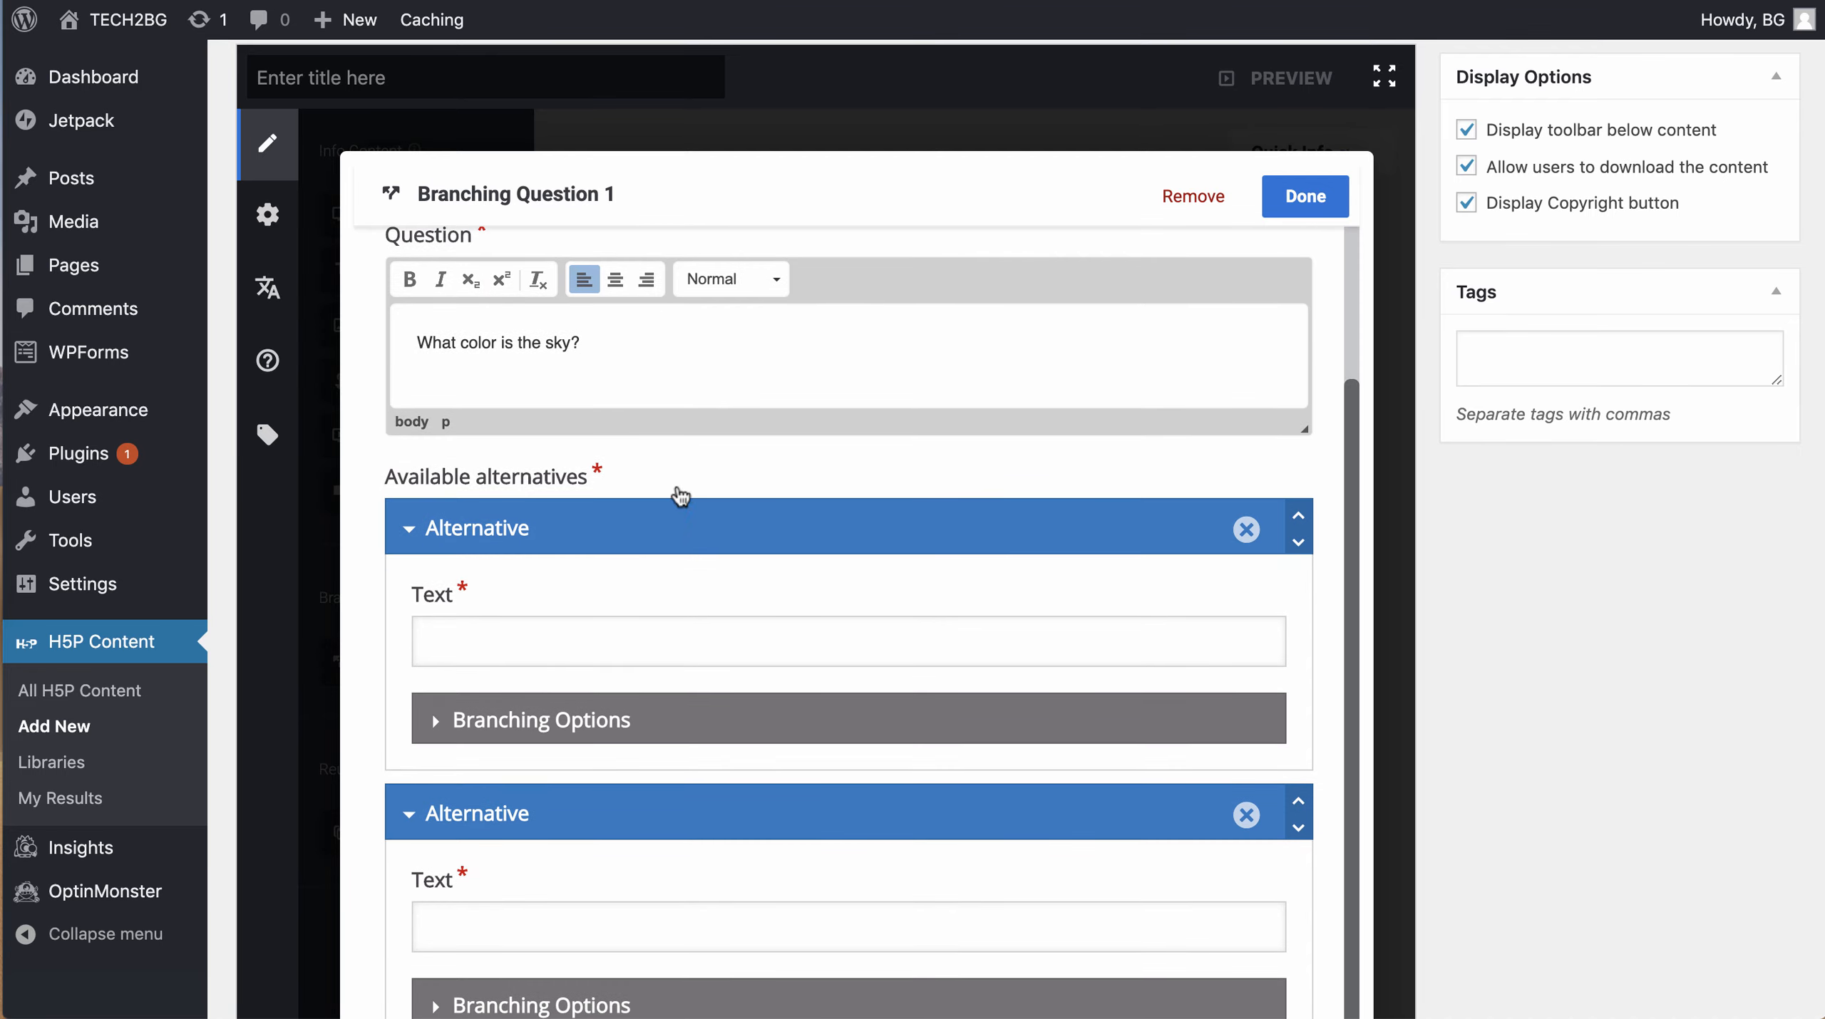
{"action": "left_click", "coordinate": [494, 640]}
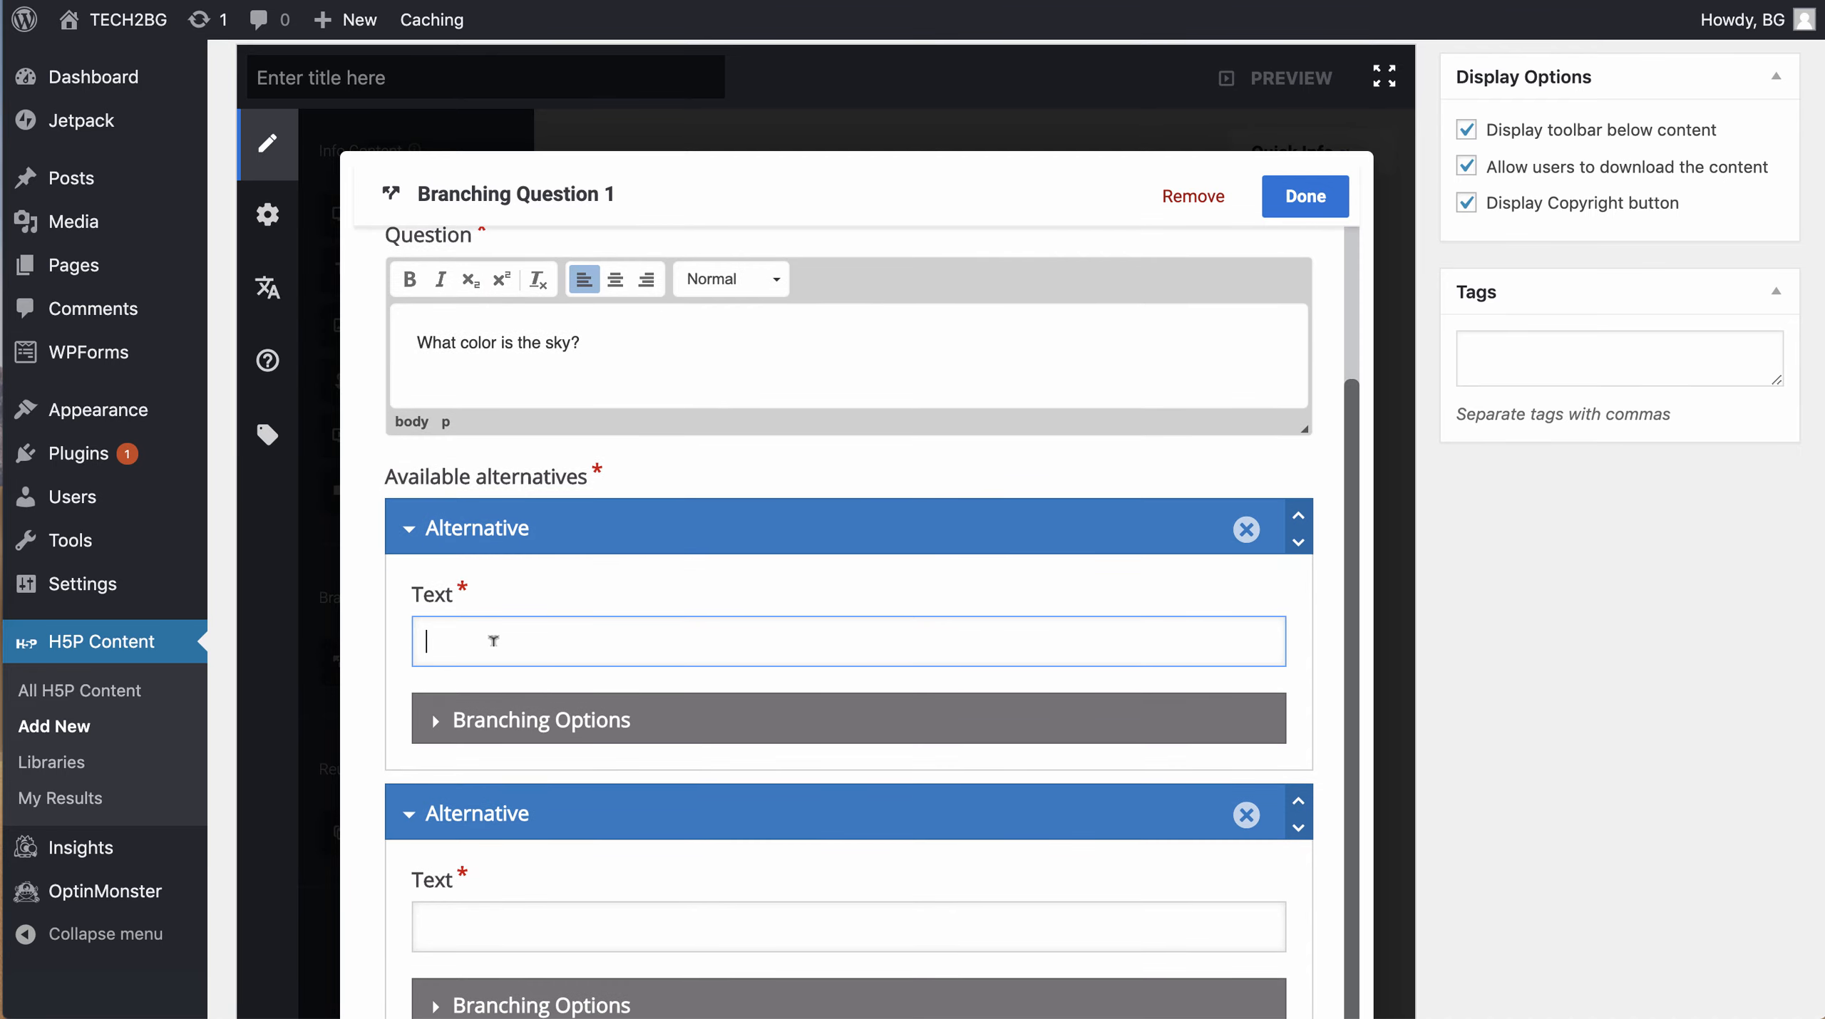
{"action": "type", "text": "green"}
{"action": "left_click", "coordinate": [493, 925]}
{"action": "type", "text": "red"}
{"action": "scroll", "coordinate": [493, 926], "scroll_direction": "down", "scroll_amount": 3}
{"action": "left_click", "coordinate": [471, 897]}
{"action": "scroll", "coordinate": [485, 885], "scroll_direction": "down", "scroll_amount": 2}
{"action": "left_click", "coordinate": [500, 887]}
{"action": "type", "text": "blue"}
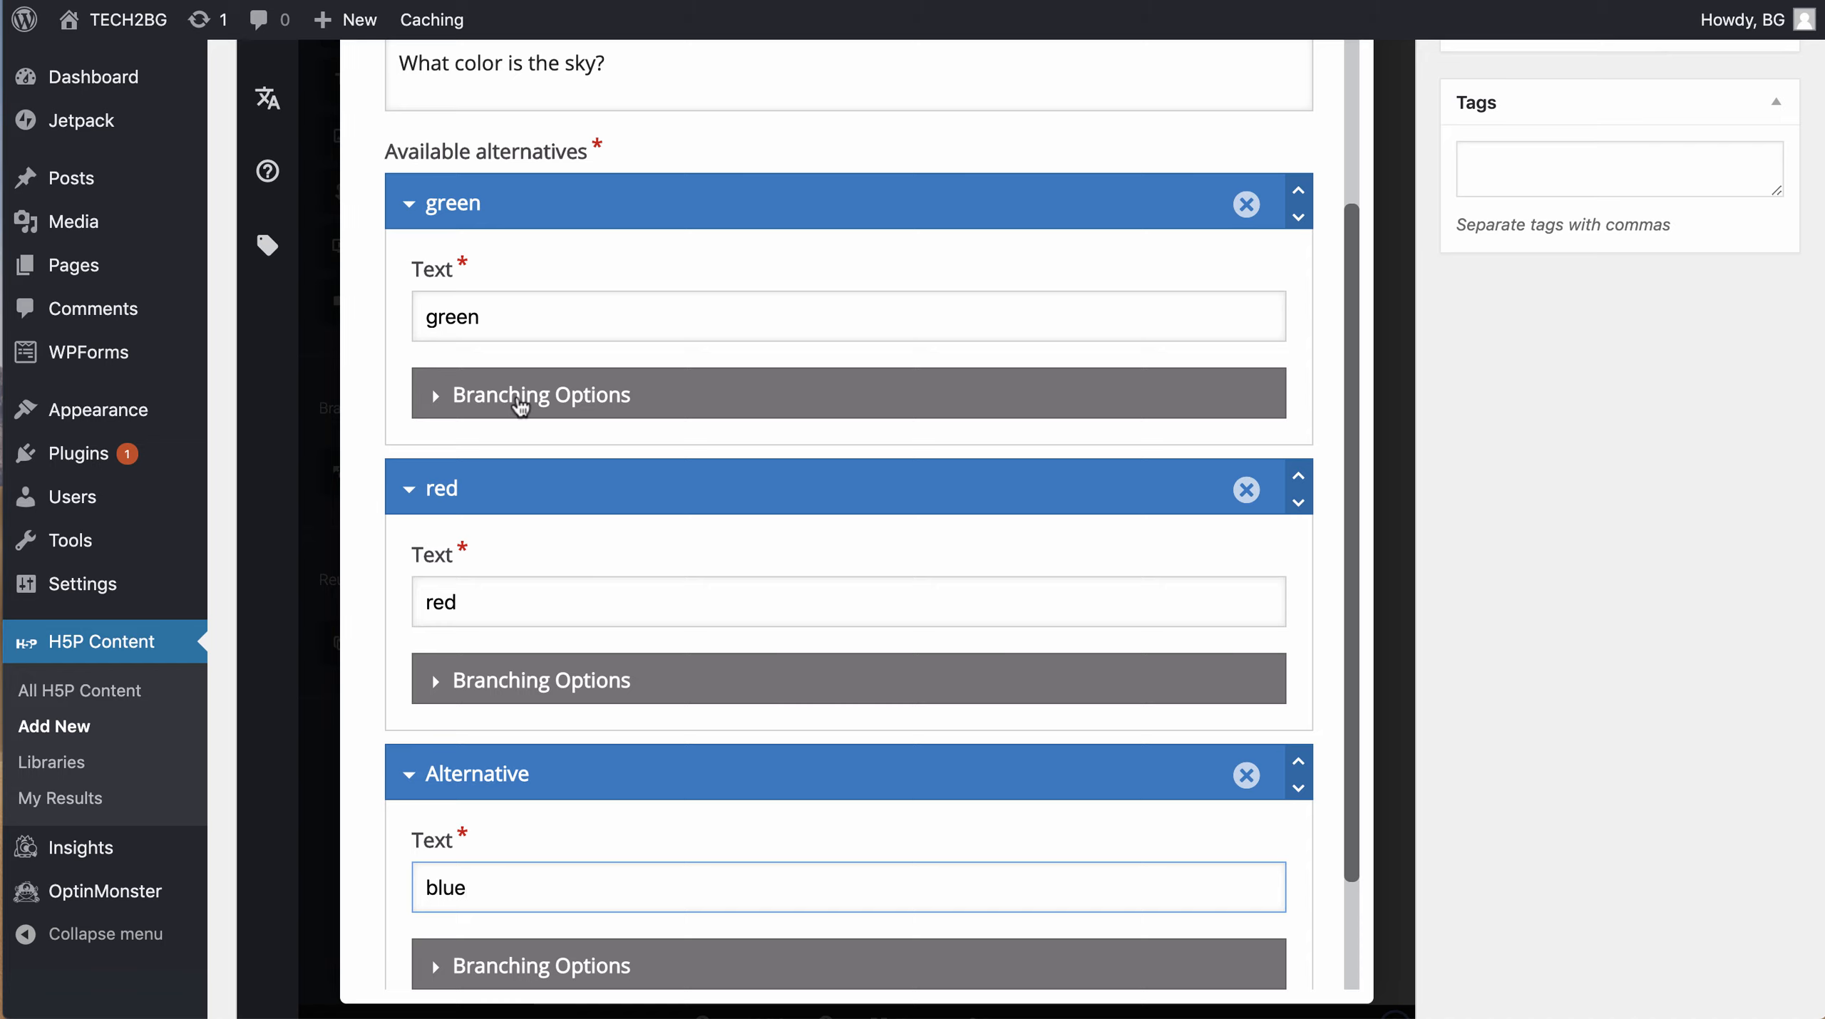
Step: Review the green alternative's branching options, leave its special action unset, and save the branching question
{"action": "left_click", "coordinate": [521, 400]}
{"action": "left_click", "coordinate": [523, 517]}
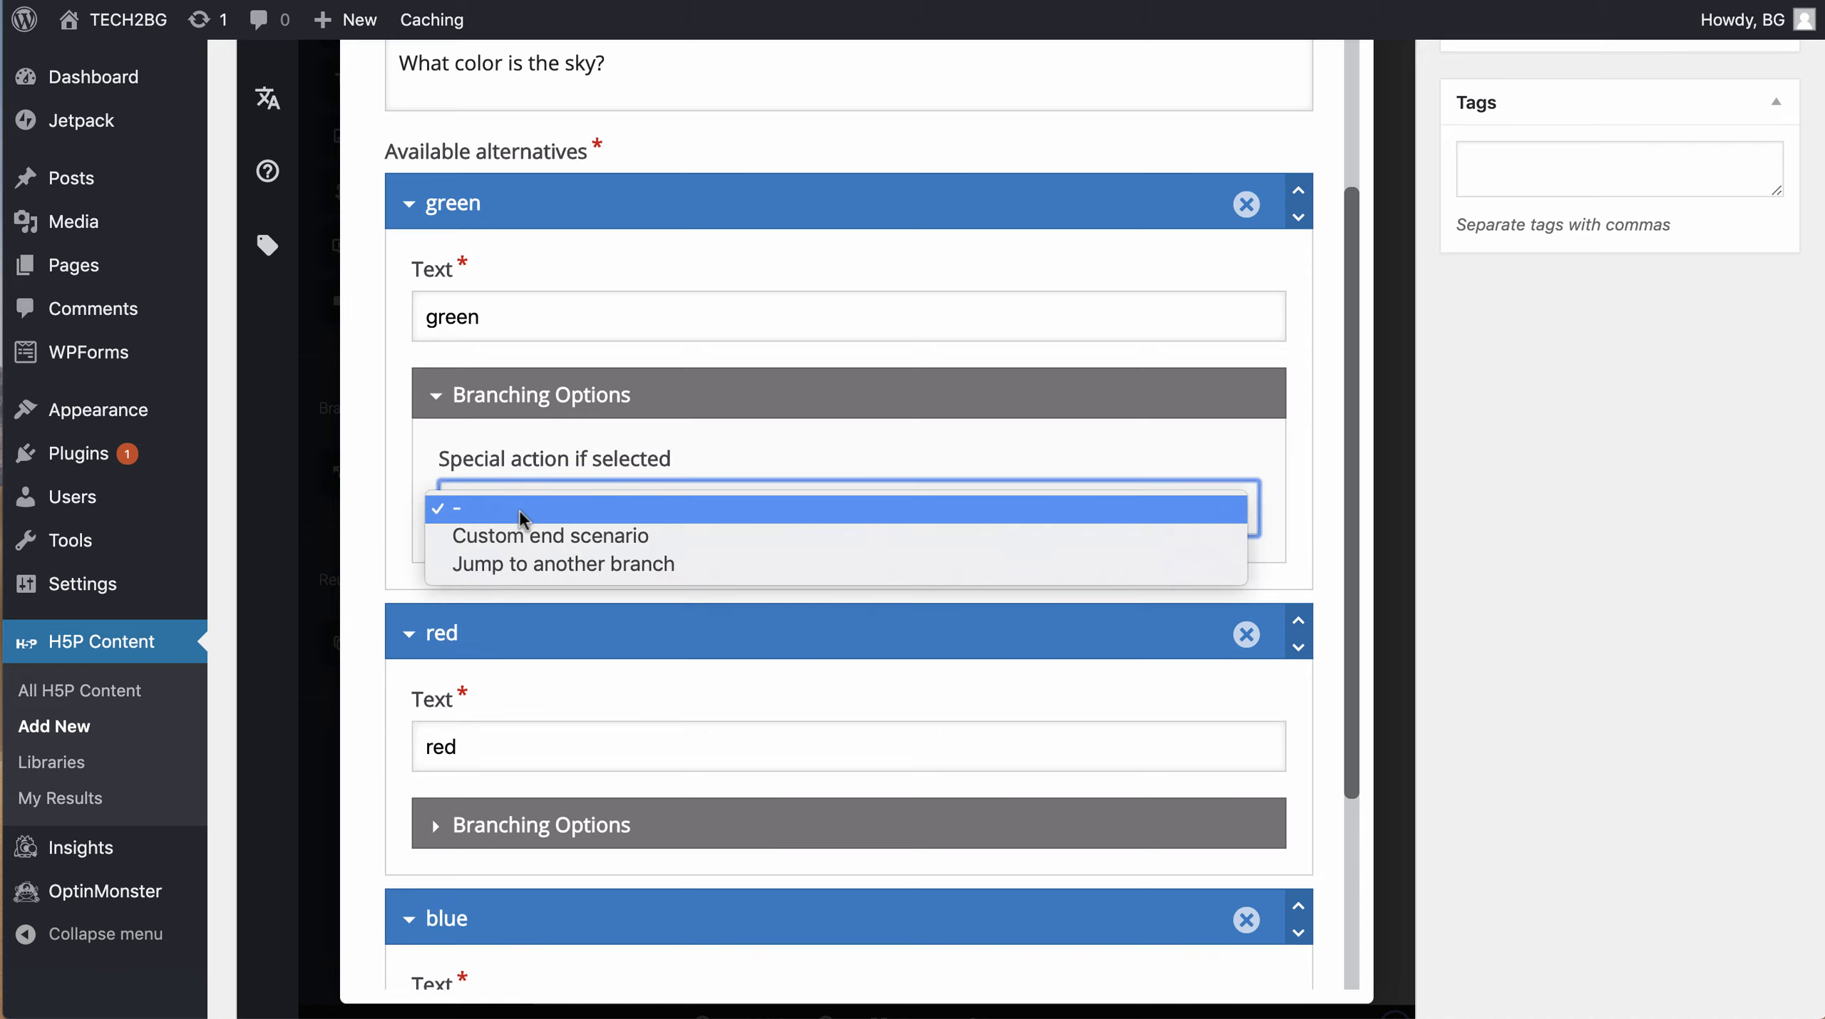
{"action": "left_click", "coordinate": [524, 517]}
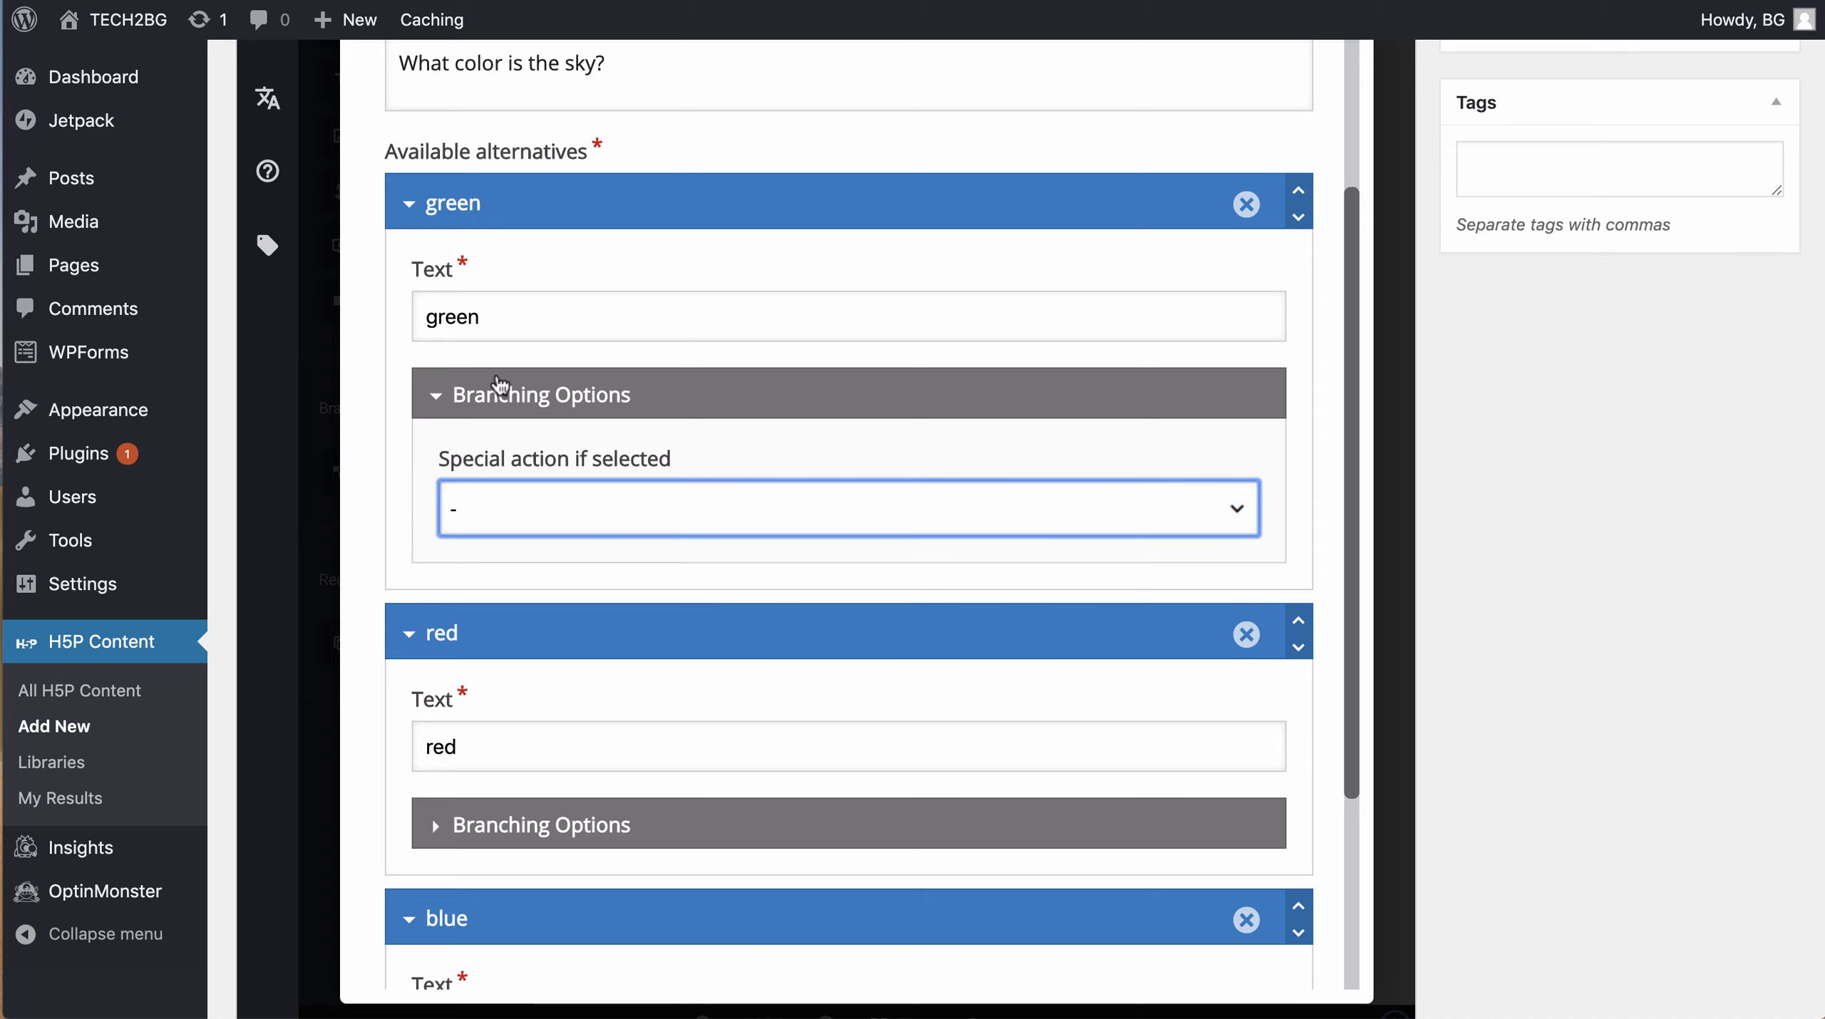
{"action": "scroll", "coordinate": [500, 386], "scroll_direction": "down", "scroll_amount": 2}
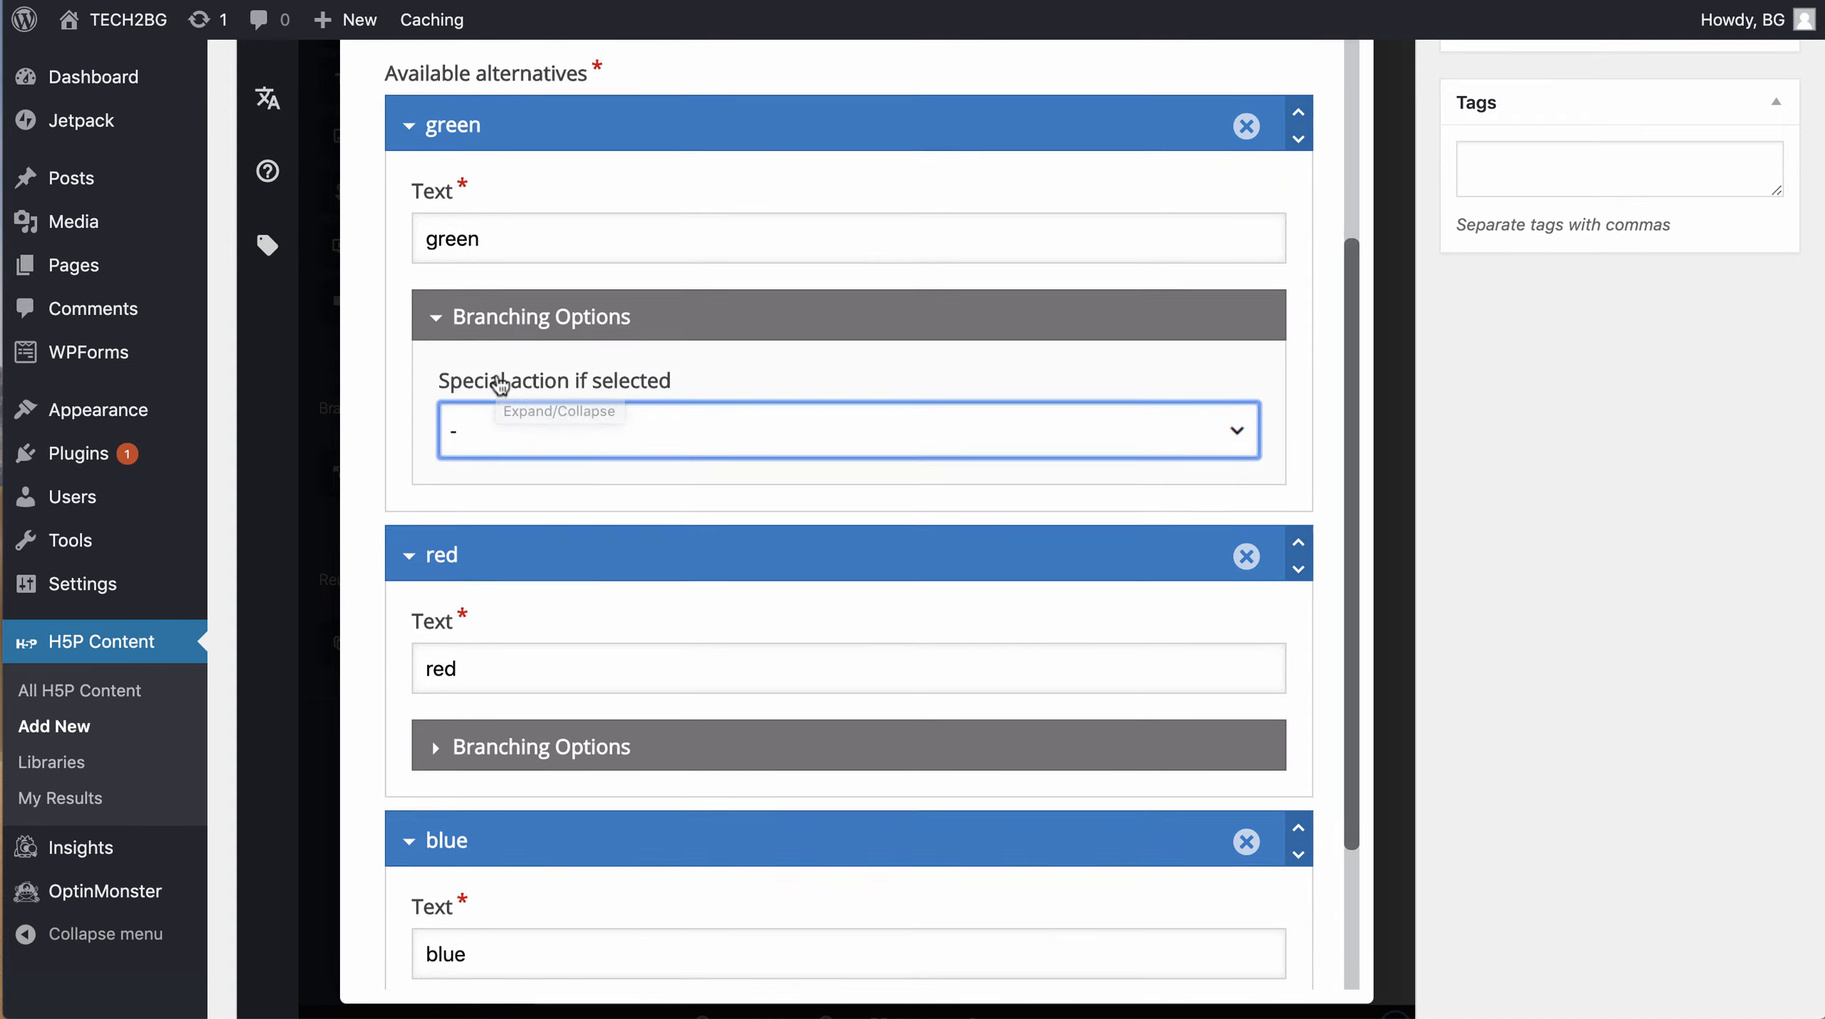
{"action": "scroll", "coordinate": [500, 385], "scroll_direction": "down", "scroll_amount": 2}
{"action": "scroll", "coordinate": [480, 500], "scroll_direction": "down", "scroll_amount": 3}
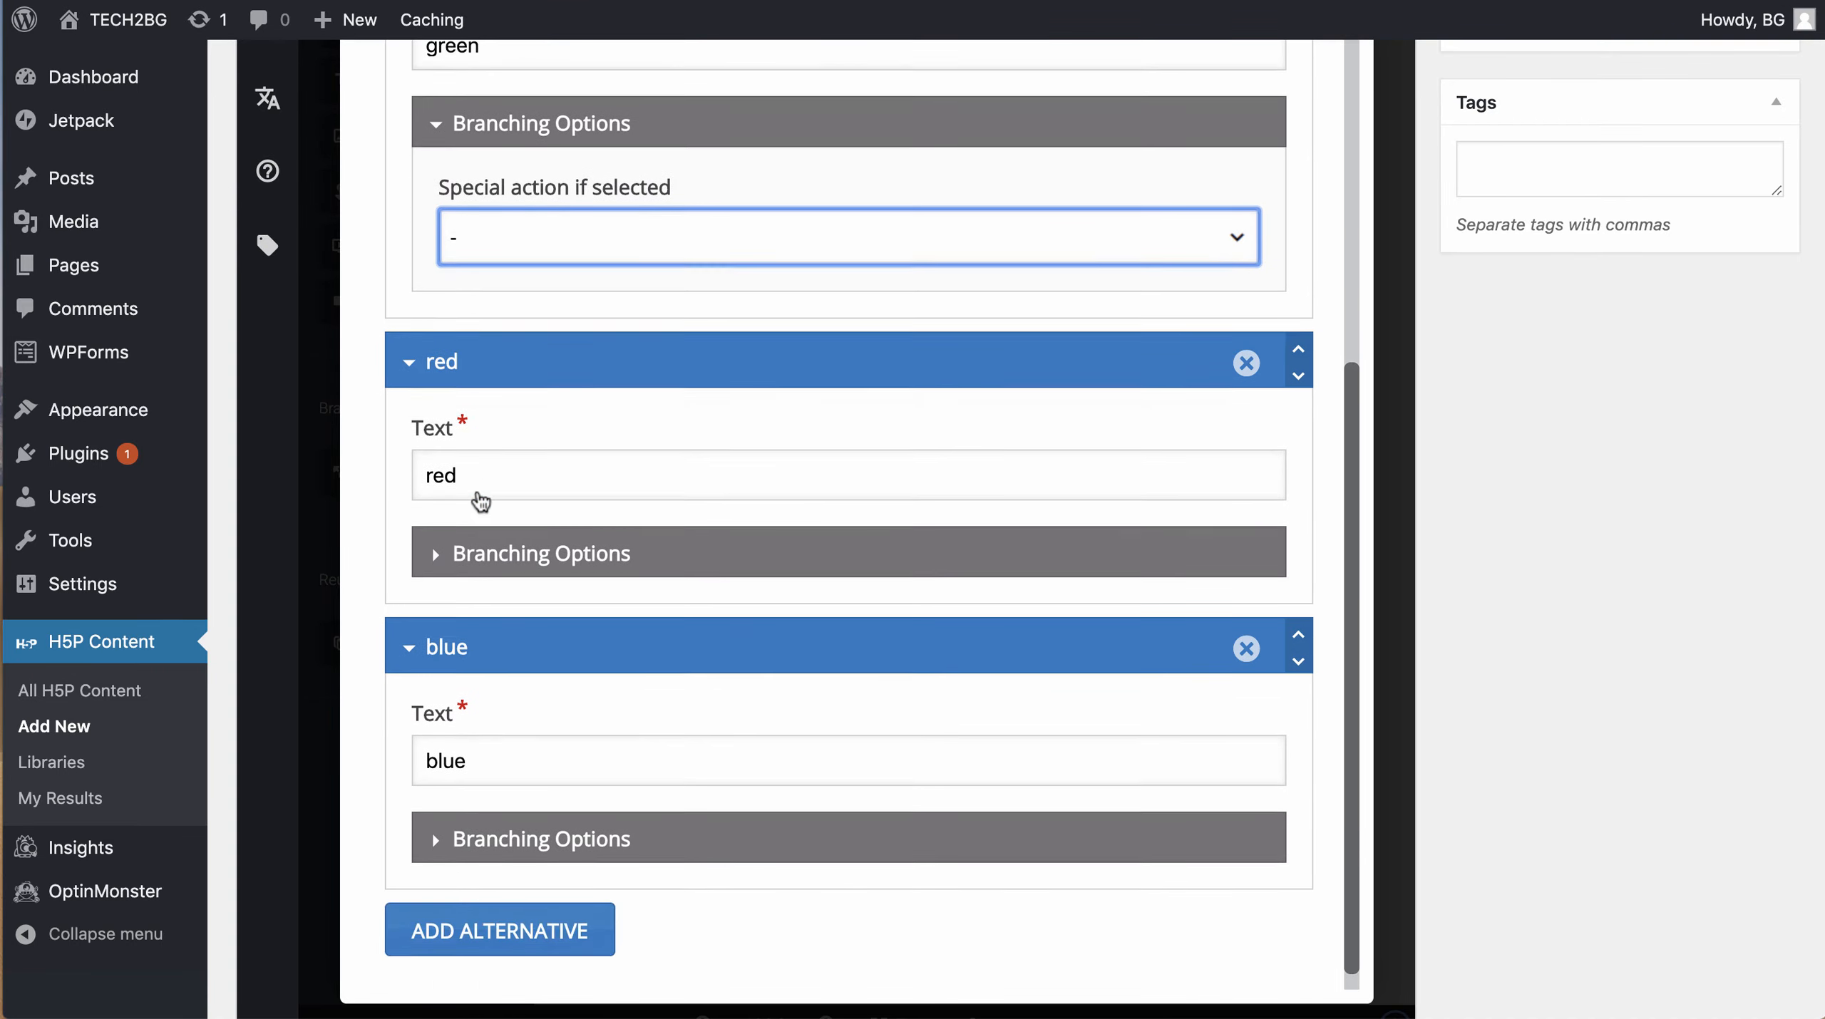
{"action": "scroll", "coordinate": [480, 500], "scroll_direction": "down", "scroll_amount": 1}
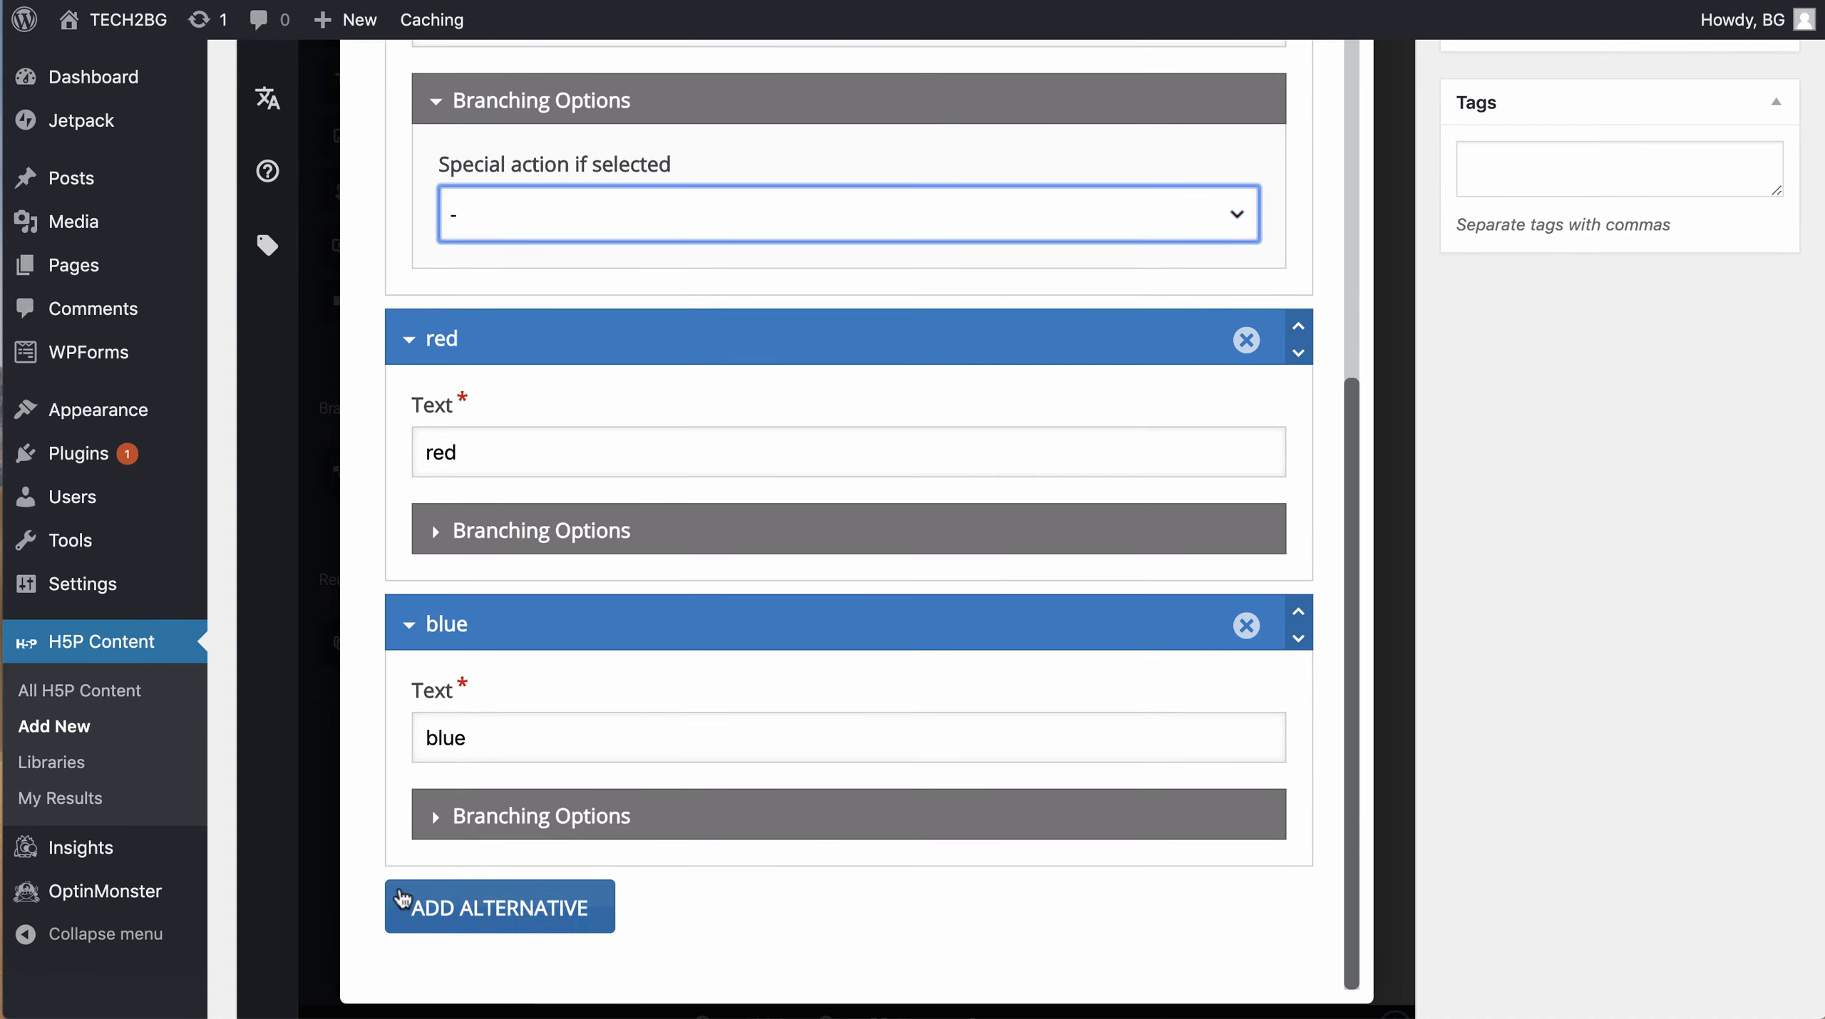
{"action": "scroll", "coordinate": [1311, 943], "scroll_direction": "up", "scroll_amount": 10}
{"action": "left_click", "coordinate": [1305, 191]}
Step: Add an image under alternative A1, upload the picture of the woman scratching her head, and title it "Umm"
{"action": "left_click_drag", "start_coordinate": [414, 330], "coordinate": [866, 509]}
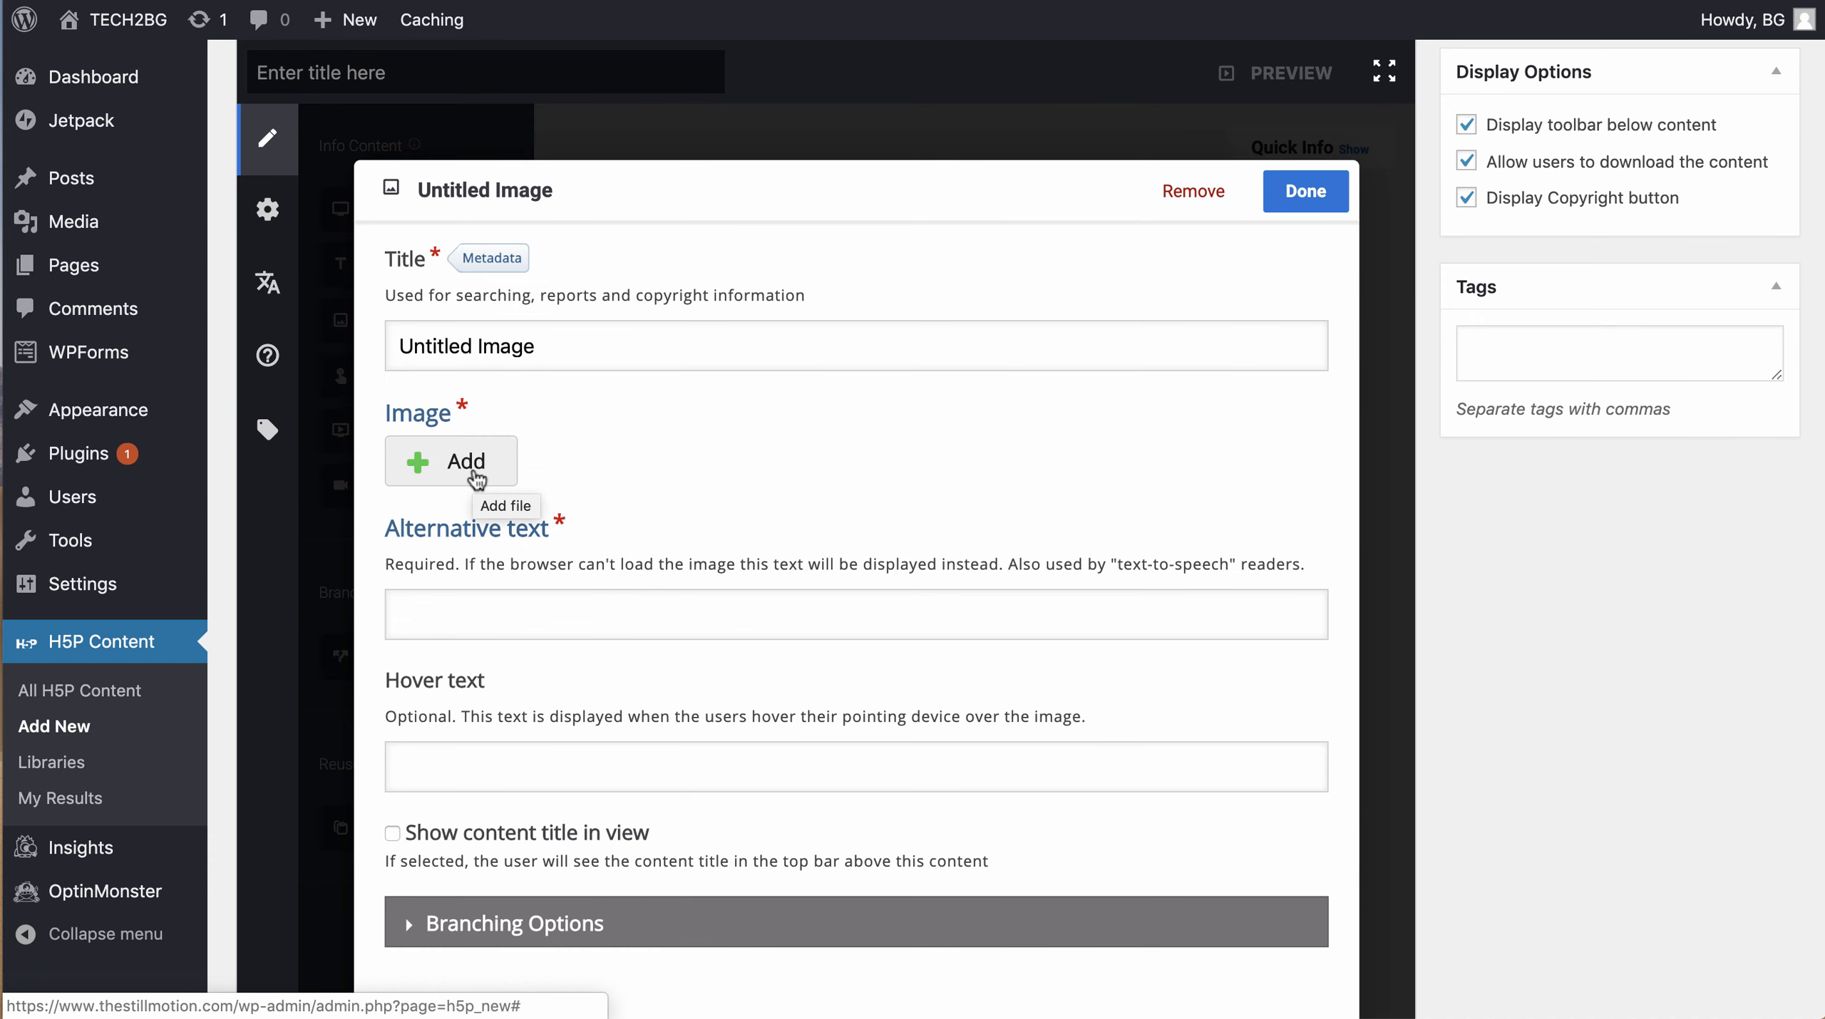
{"action": "left_click", "coordinate": [477, 480]}
{"action": "triple_click", "coordinate": [600, 345]}
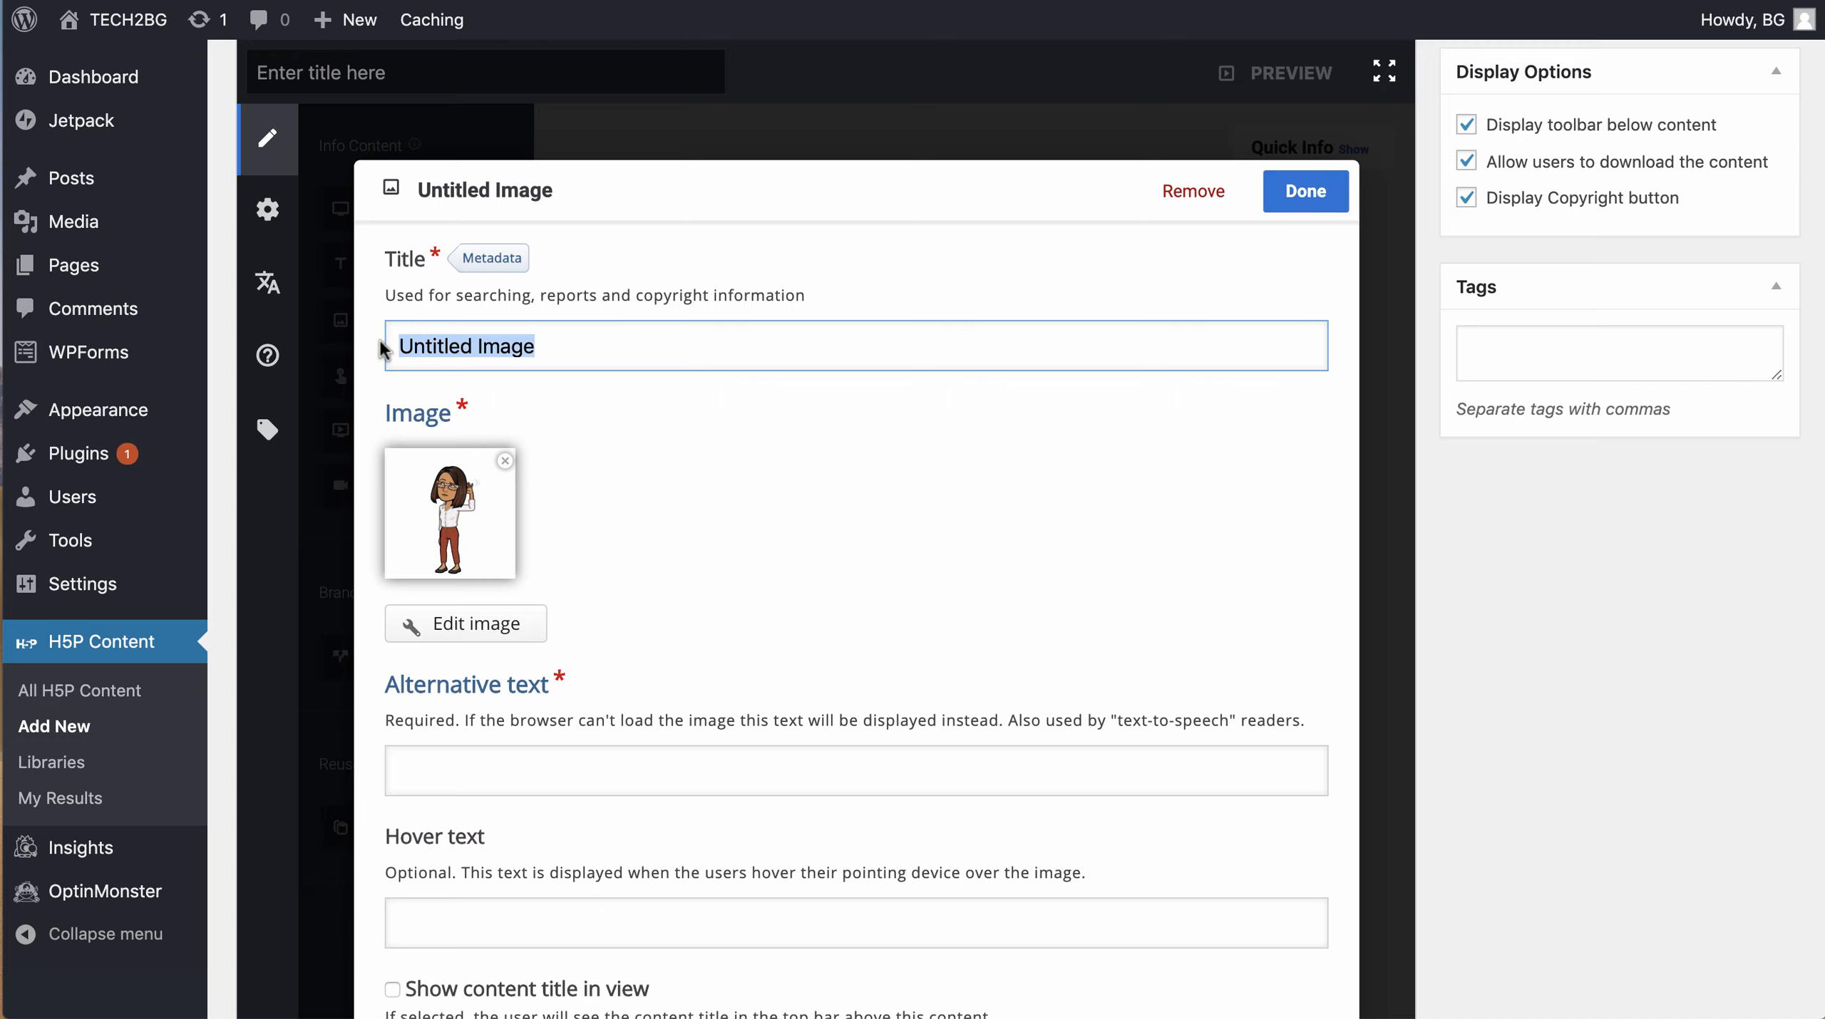
{"action": "type", "text": "Umm"}
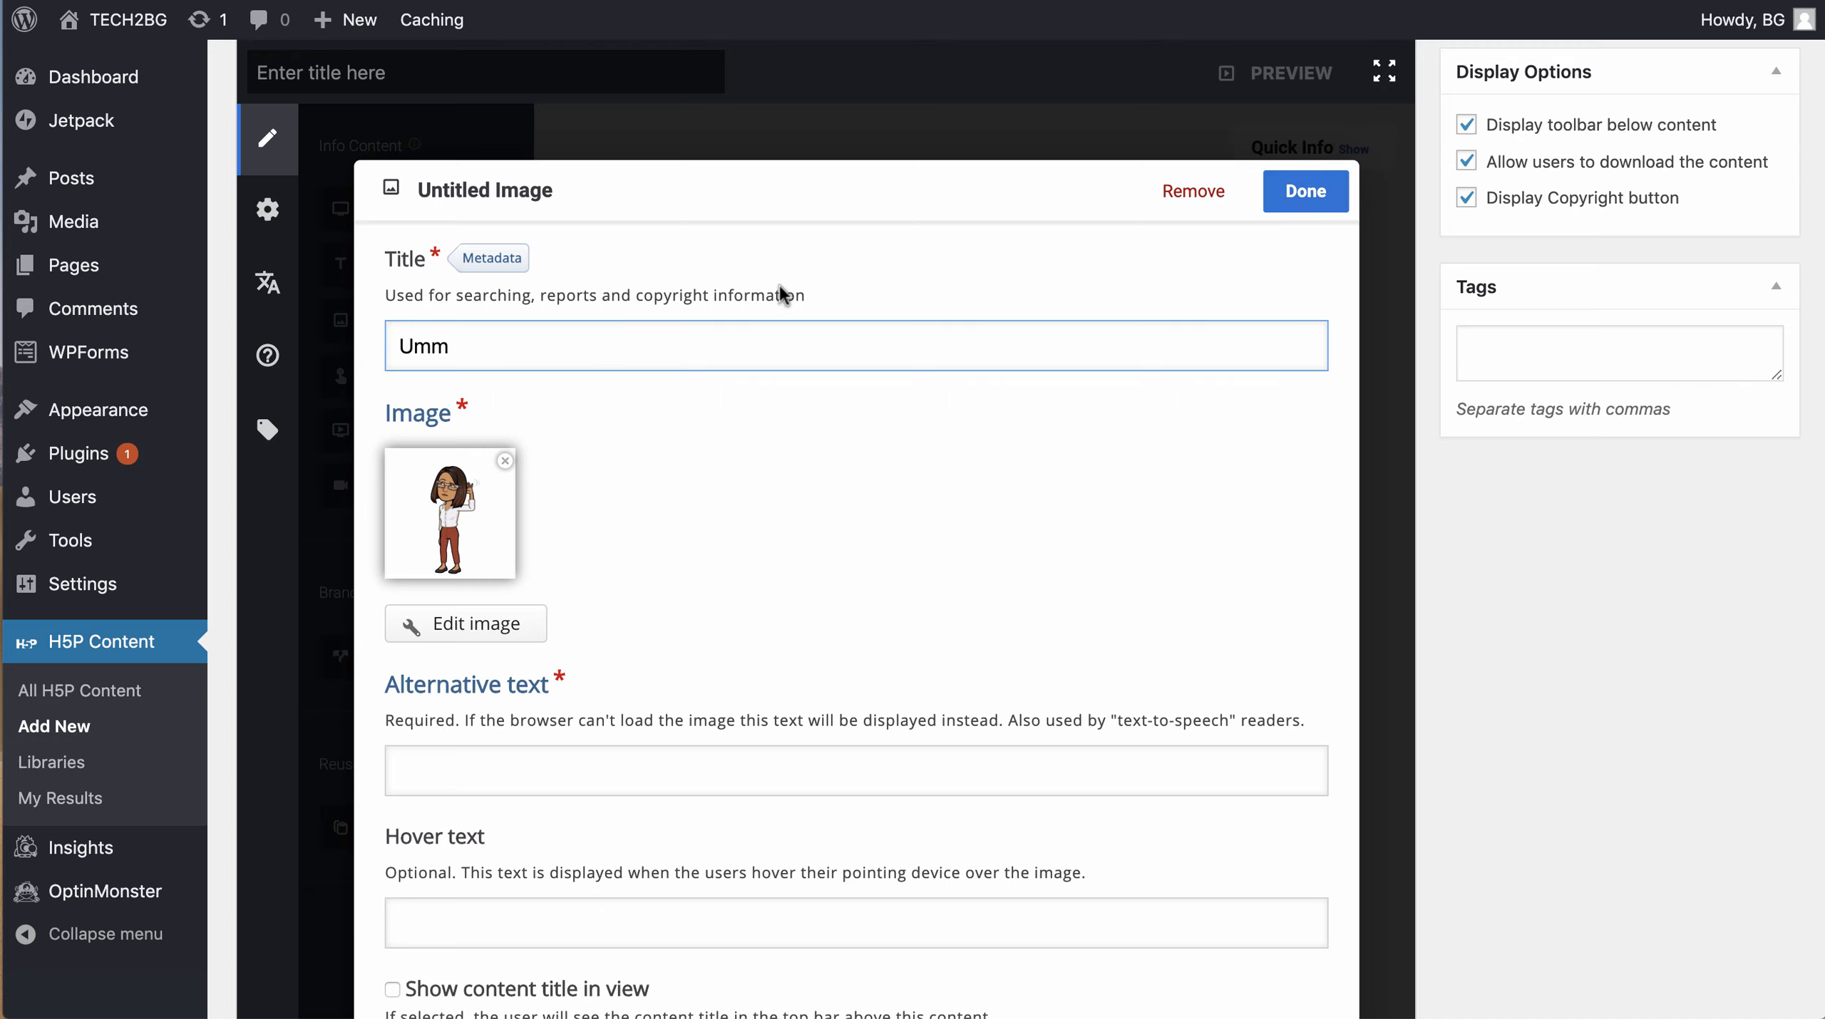
{"action": "left_click", "coordinate": [1305, 191]}
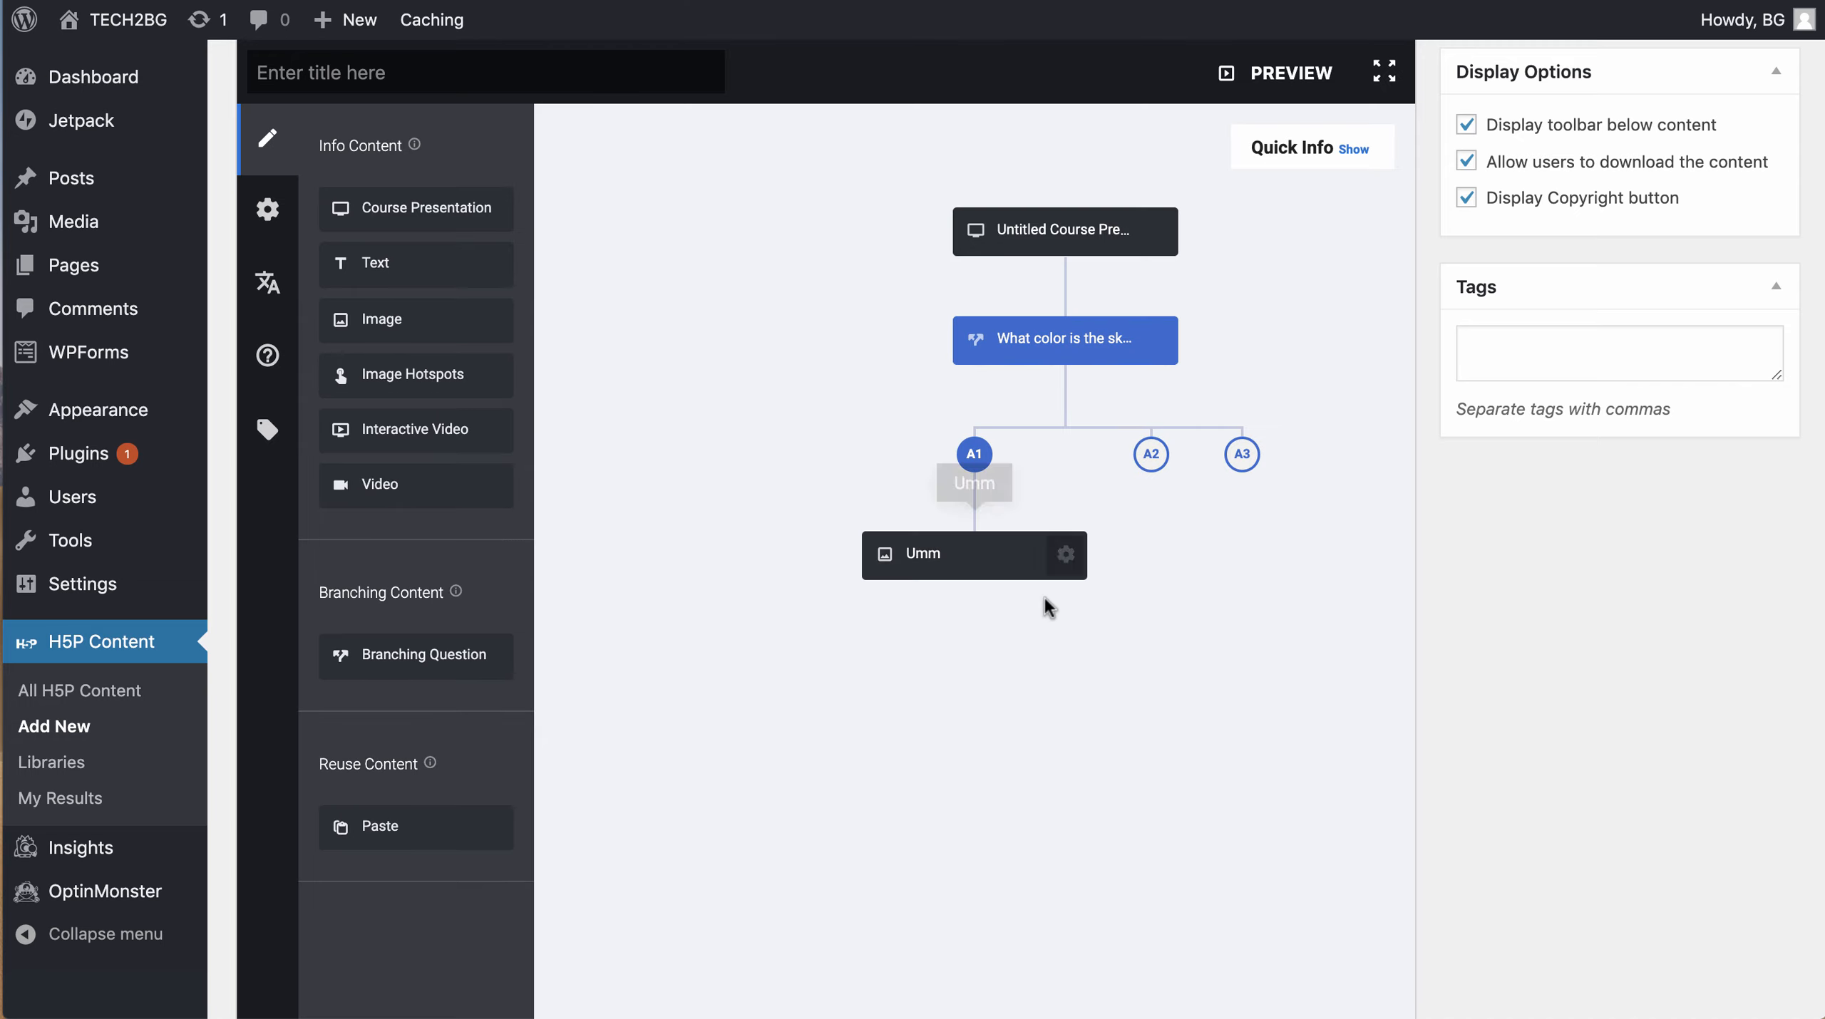
Step: Add a text content under alternative A3 reading "Yay! The sky is blue."
{"action": "left_click_drag", "start_coordinate": [416, 265], "coordinate": [1242, 455]}
{"action": "type", "text": "Yay! The sky is blue."}
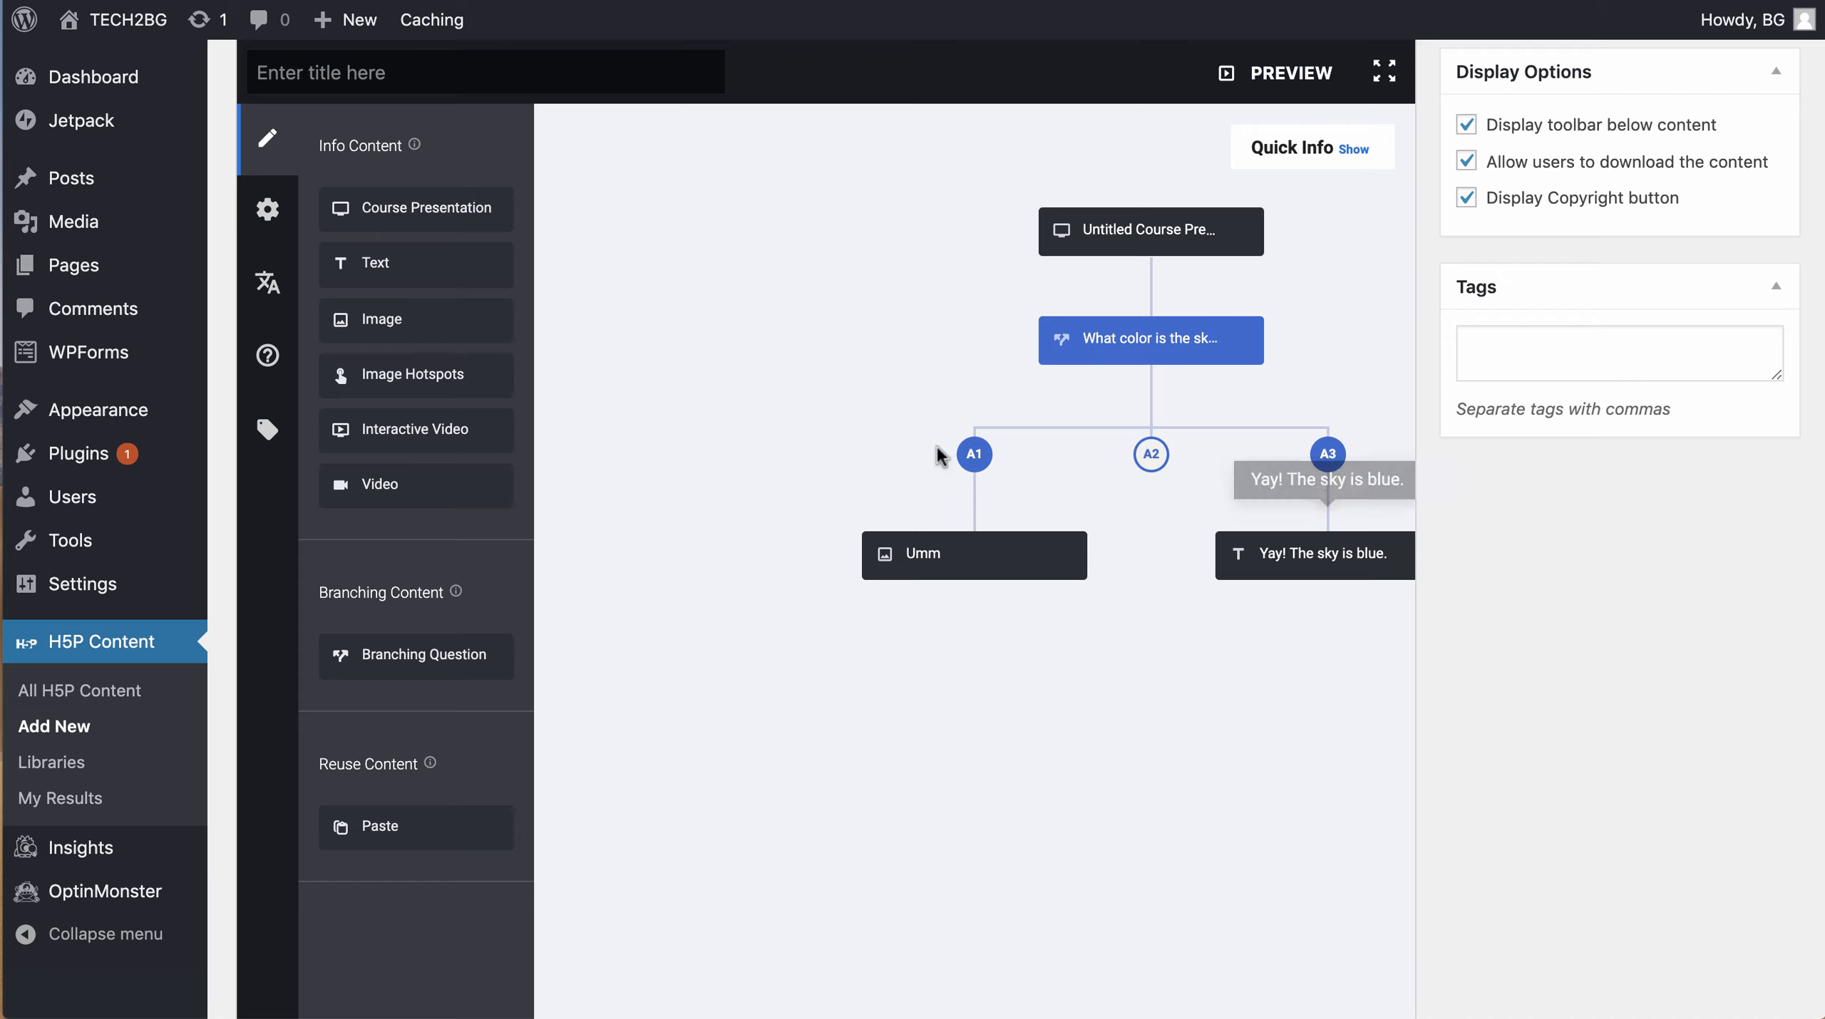
Step: Copy the "Umm" image from alternative A1, paste it under alternative A2, and save the copy
{"action": "mouse_move", "coordinate": [1155, 475]}
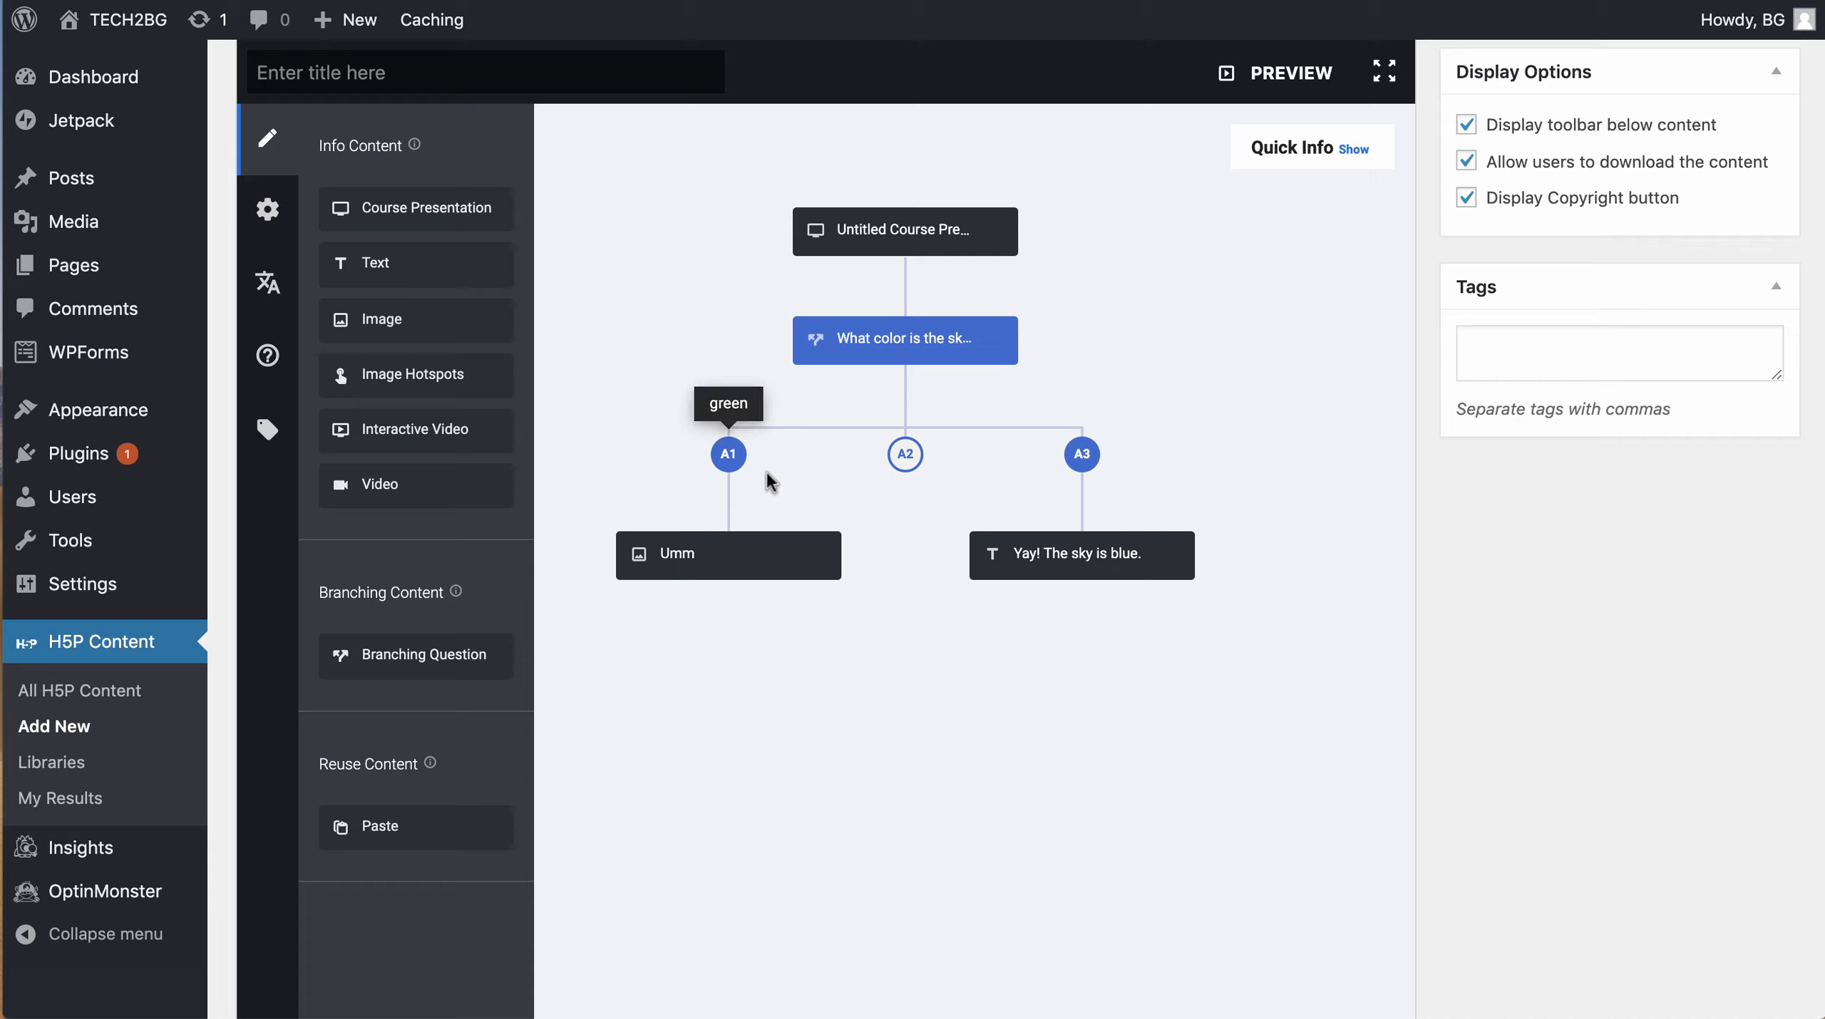
{"action": "left_click", "coordinate": [821, 555]}
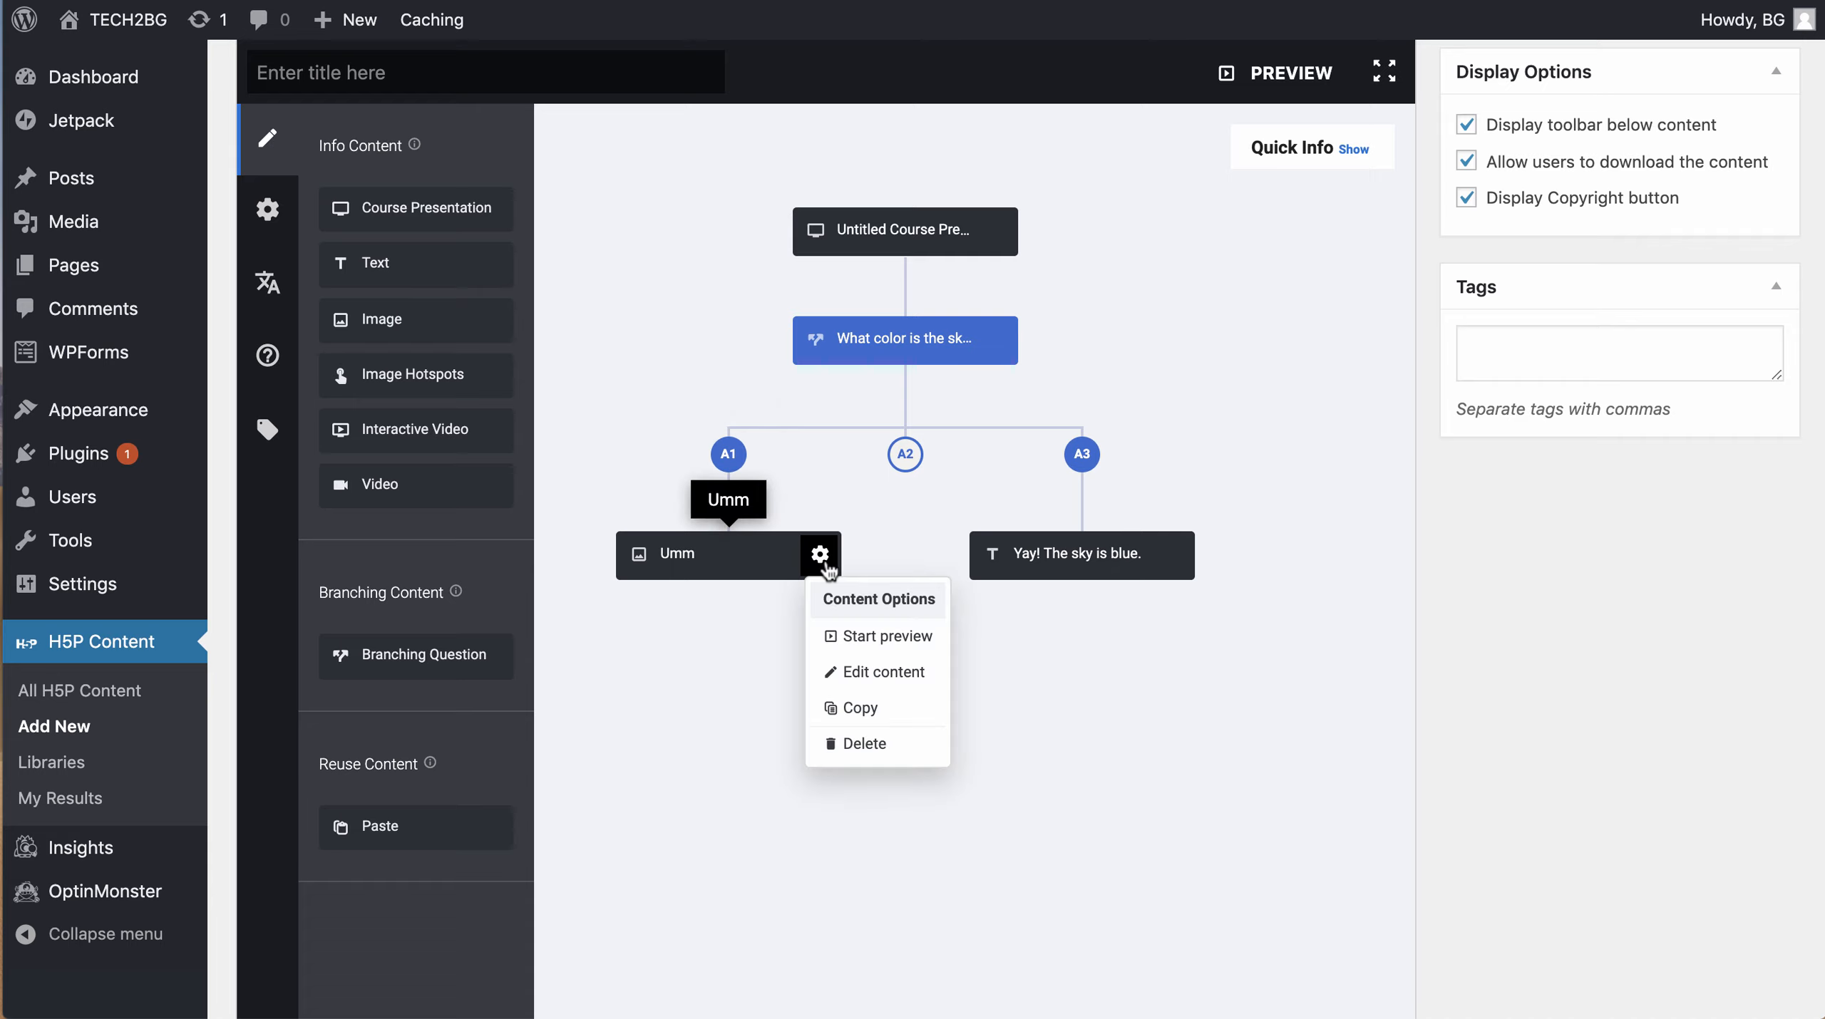
{"action": "left_click", "coordinate": [856, 708]}
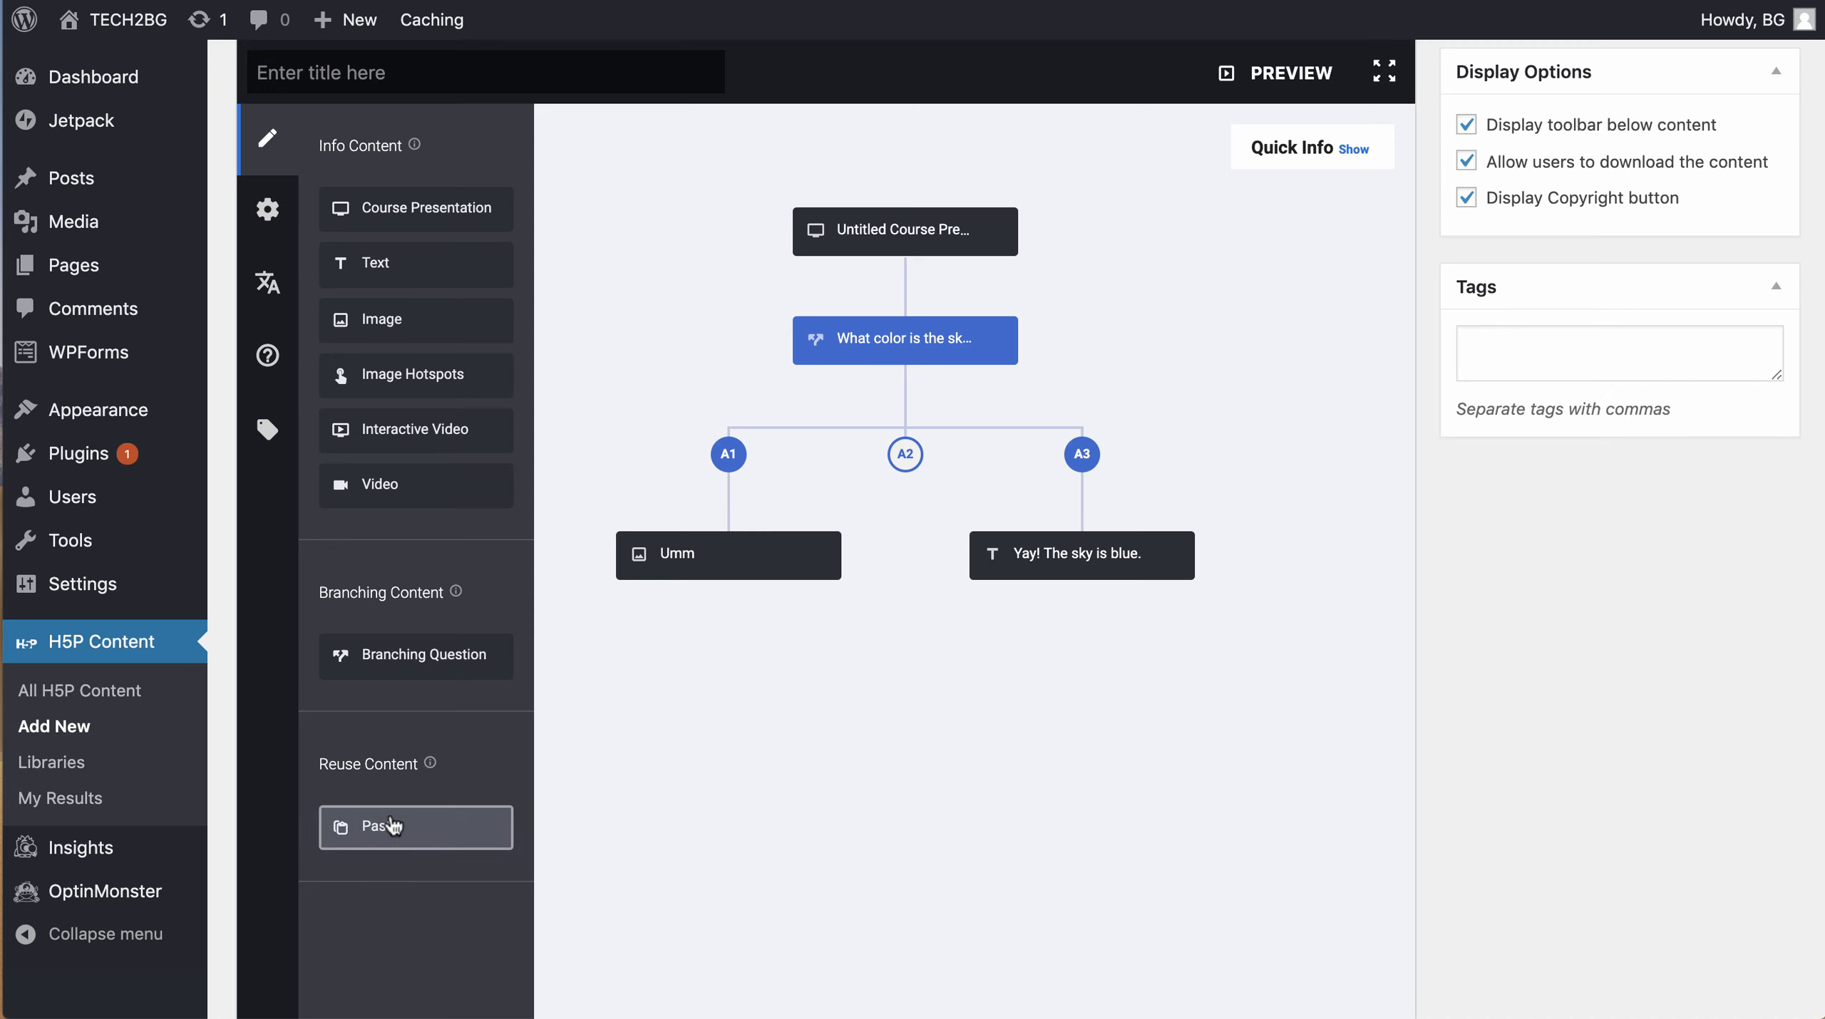
{"action": "left_click", "coordinate": [390, 826]}
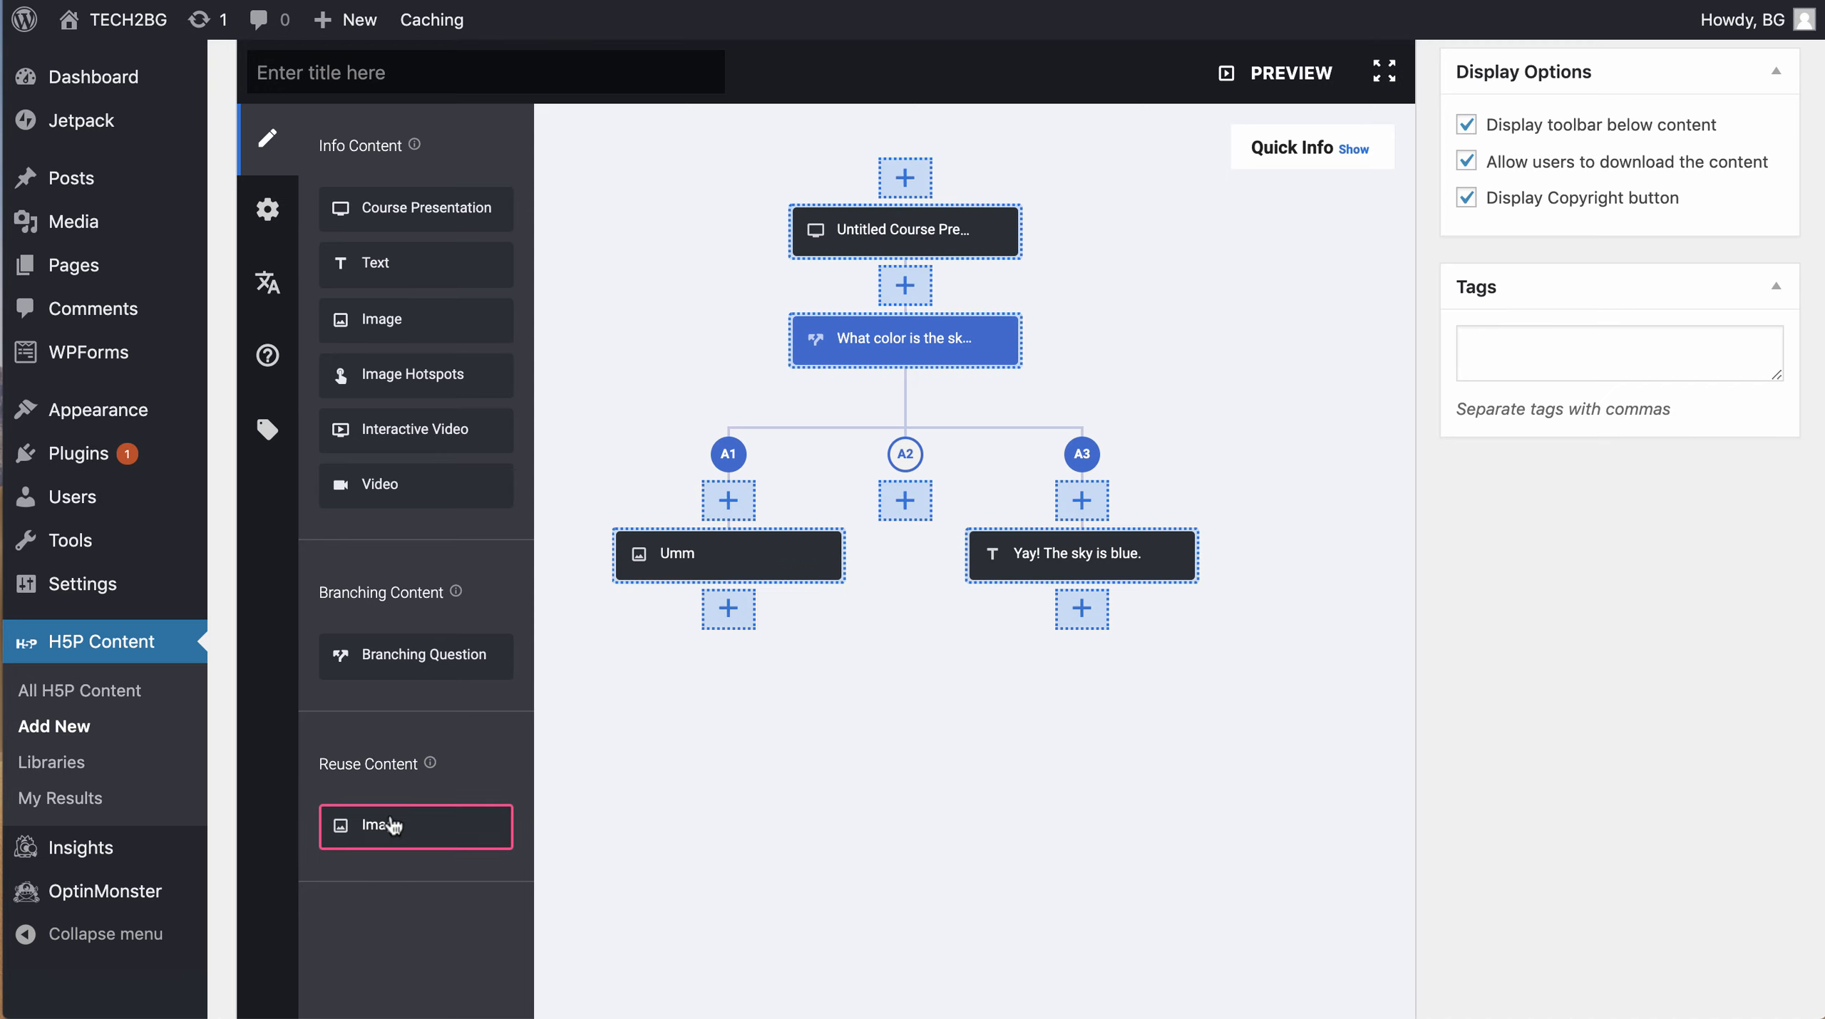
{"action": "left_click", "coordinate": [904, 503]}
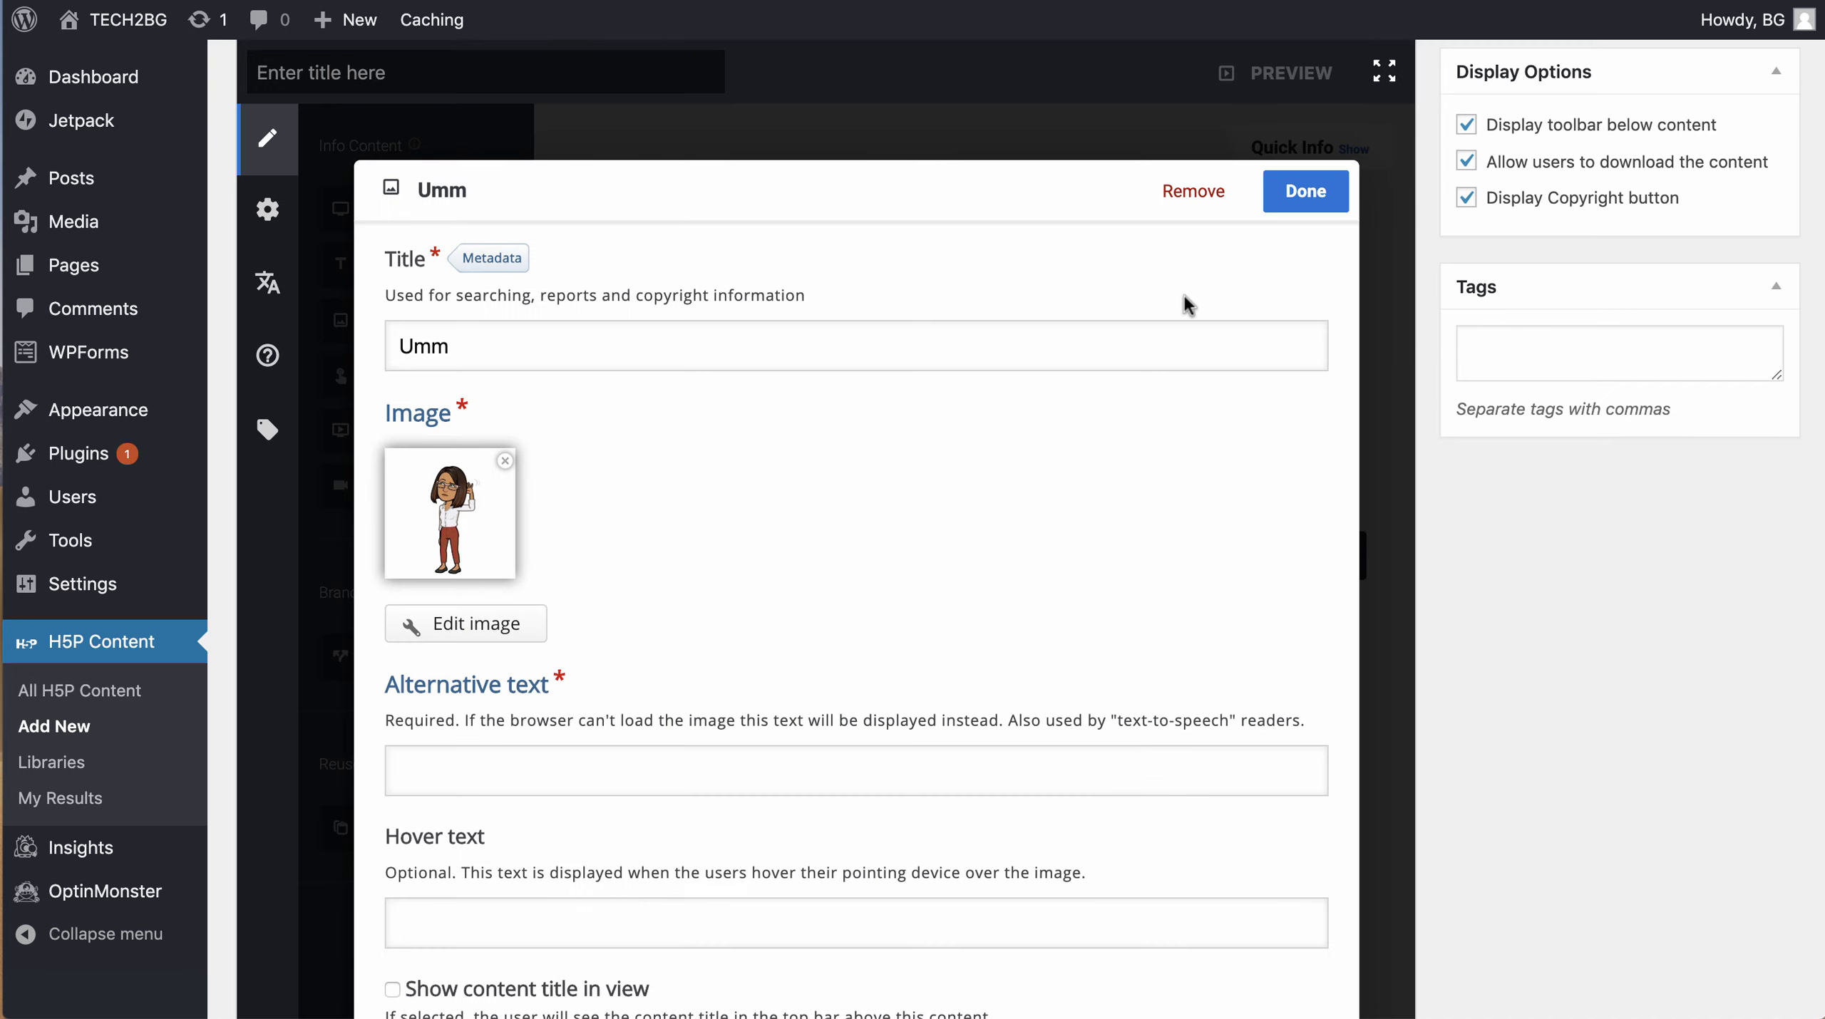
{"action": "left_click", "coordinate": [1302, 188]}
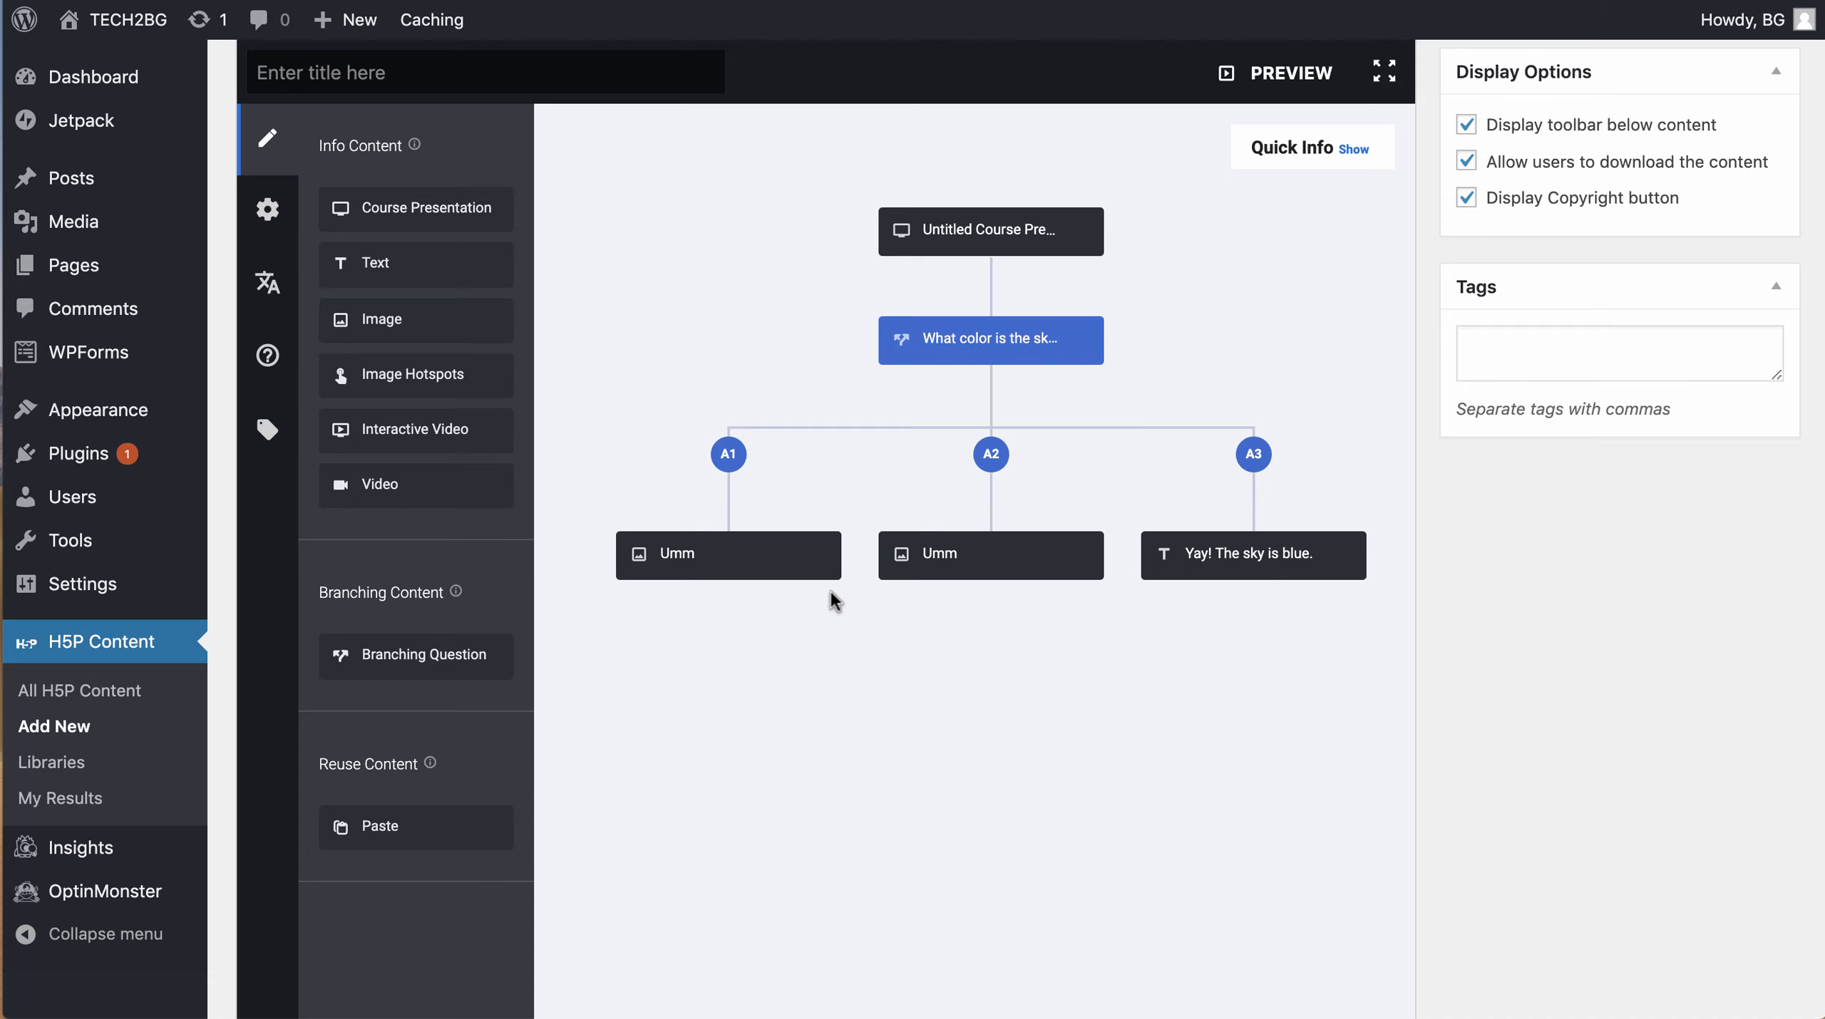
Step: Set the alternative text of the "Umm" image under A1 to "Picture of woman scratching head"
{"action": "left_click", "coordinate": [824, 567]}
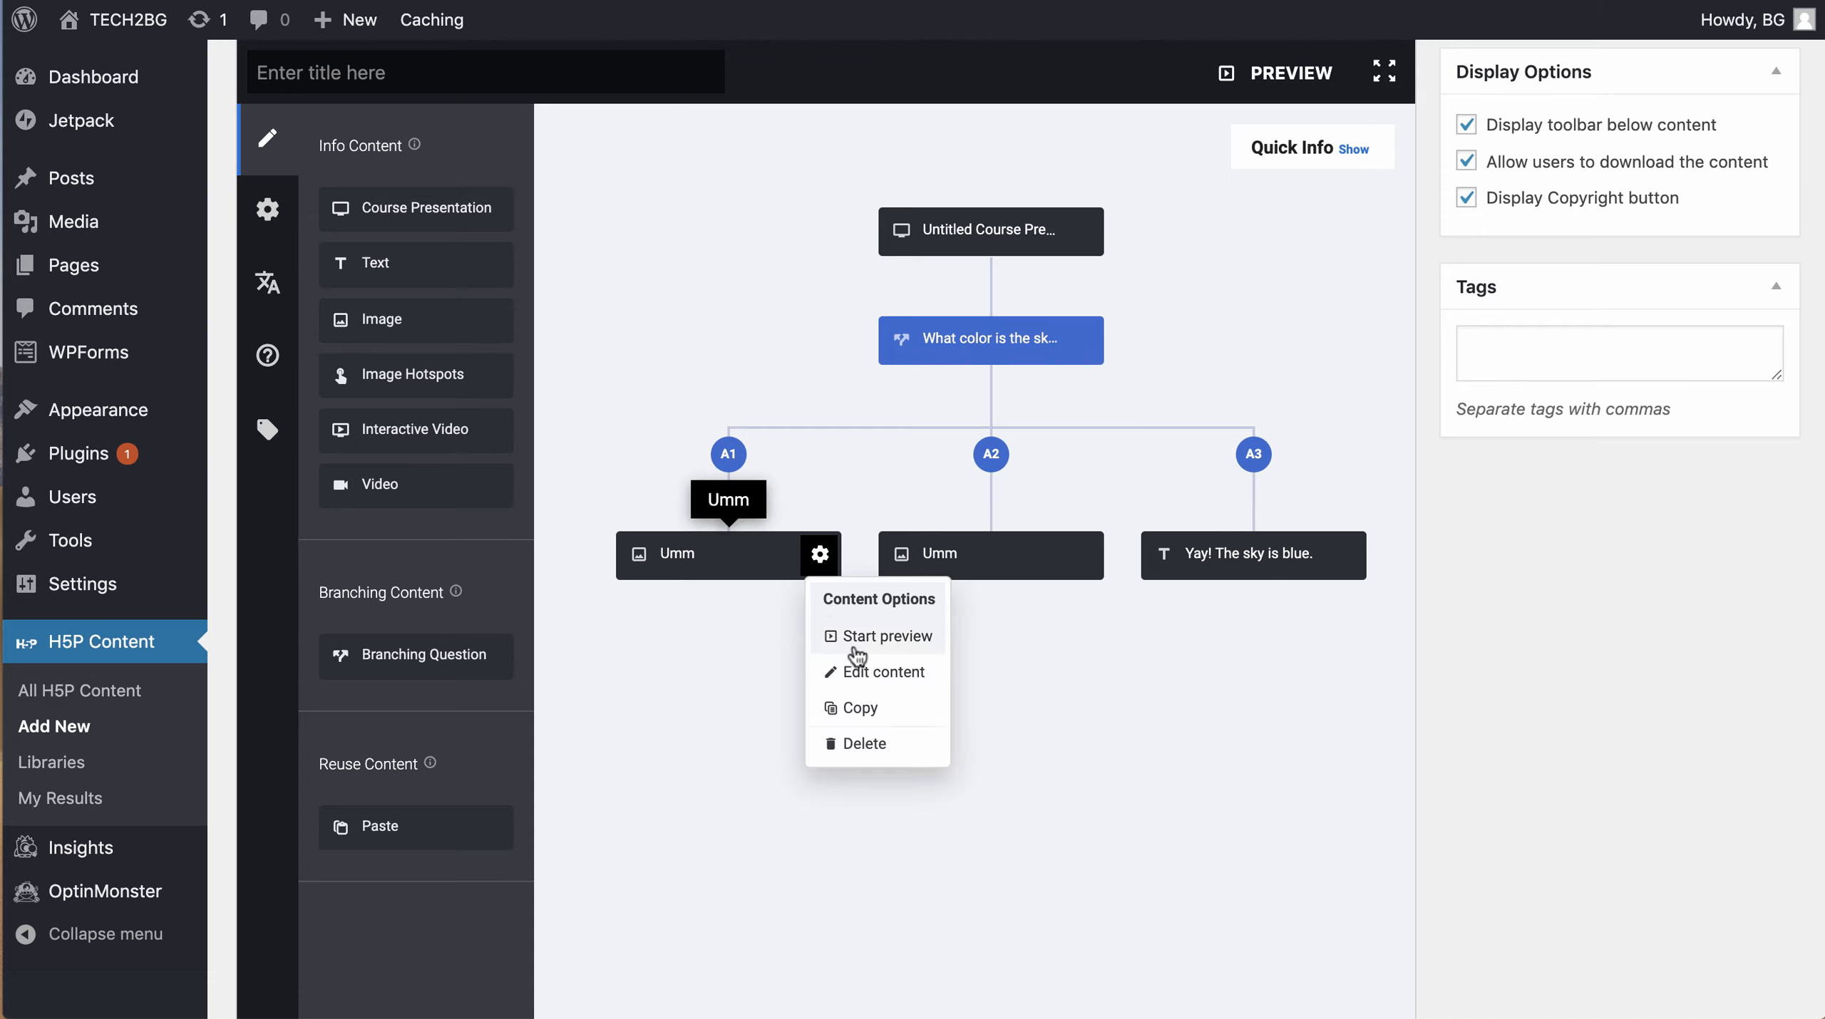
{"action": "left_click", "coordinate": [864, 682]}
{"action": "scroll", "coordinate": [865, 682], "scroll_direction": "down", "scroll_amount": 5}
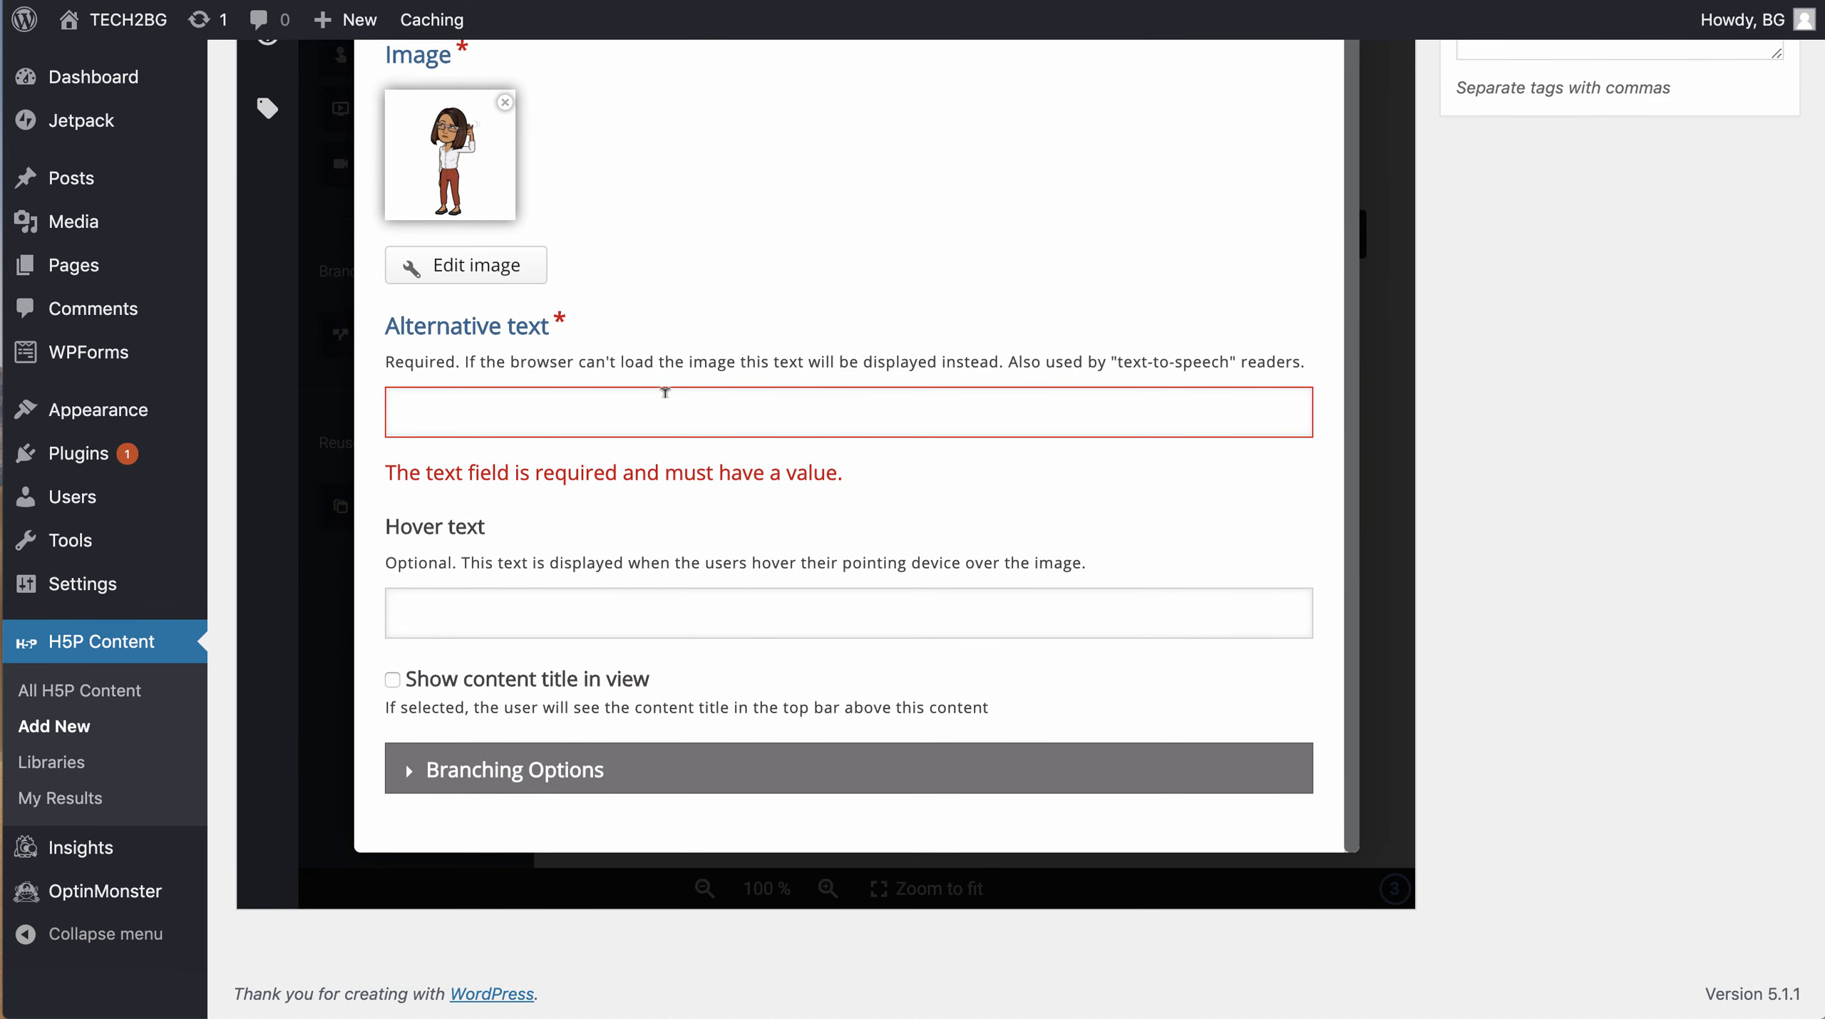
{"action": "left_click", "coordinate": [665, 394]}
{"action": "type", "text": "Pic"}
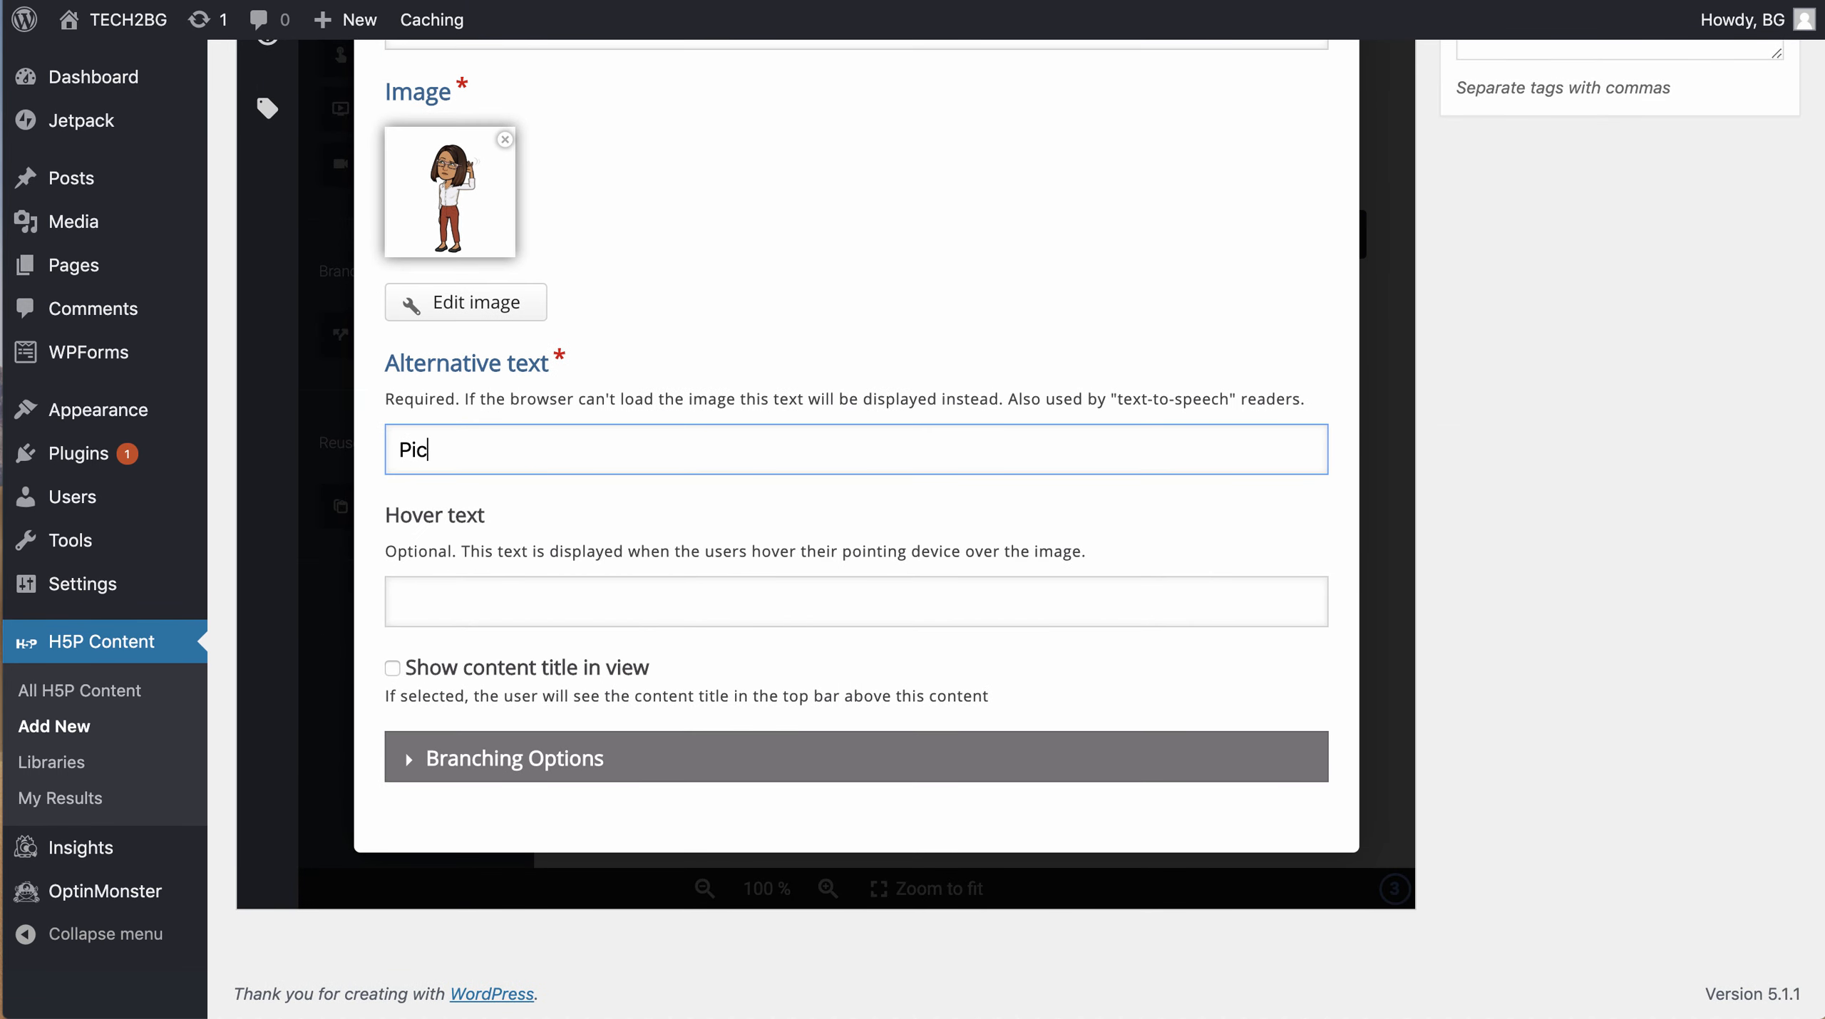
{"action": "type", "text": "ture of woman scratching head"}
Step: Make the A1 image jump to the branch "What color is the sky? (Branching Question)" after it is shown, and save it
{"action": "left_click", "coordinate": [514, 758]}
{"action": "scroll", "coordinate": [701, 734], "scroll_direction": "down", "scroll_amount": 2}
{"action": "left_click", "coordinate": [700, 736]}
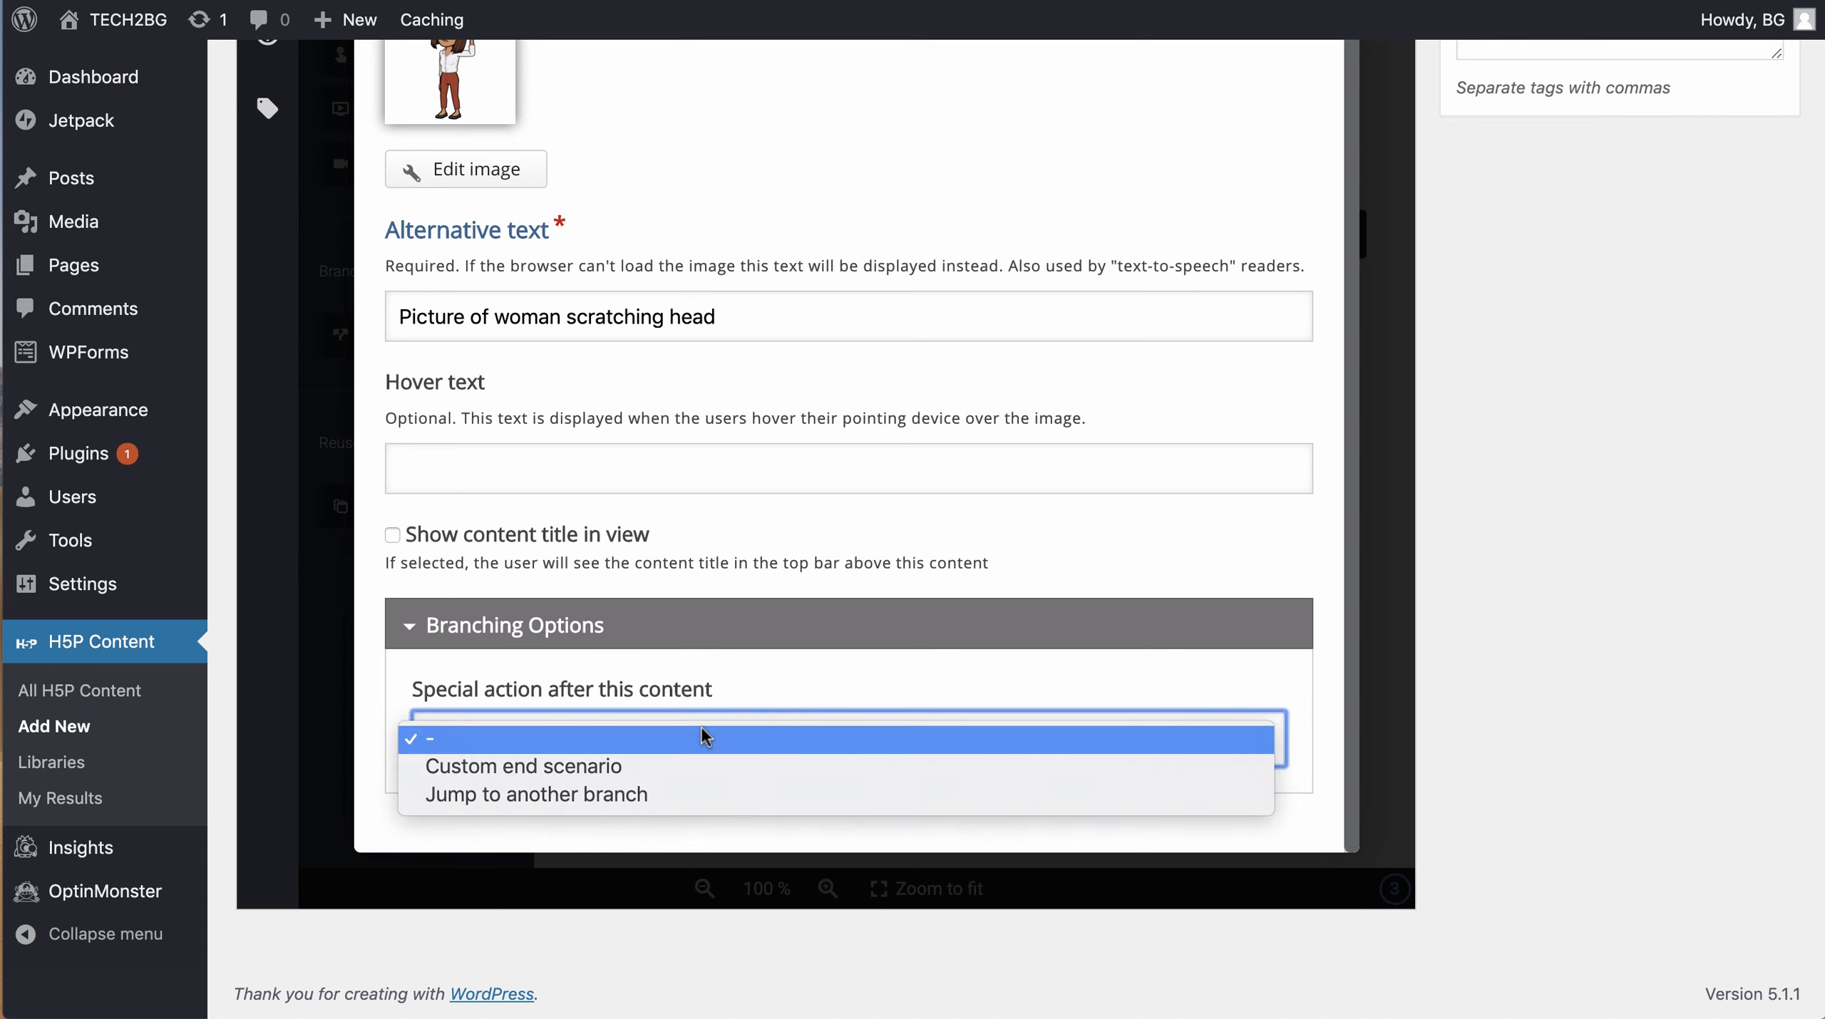
{"action": "left_click", "coordinate": [681, 806]}
{"action": "scroll", "coordinate": [920, 526], "scroll_direction": "down", "scroll_amount": 3}
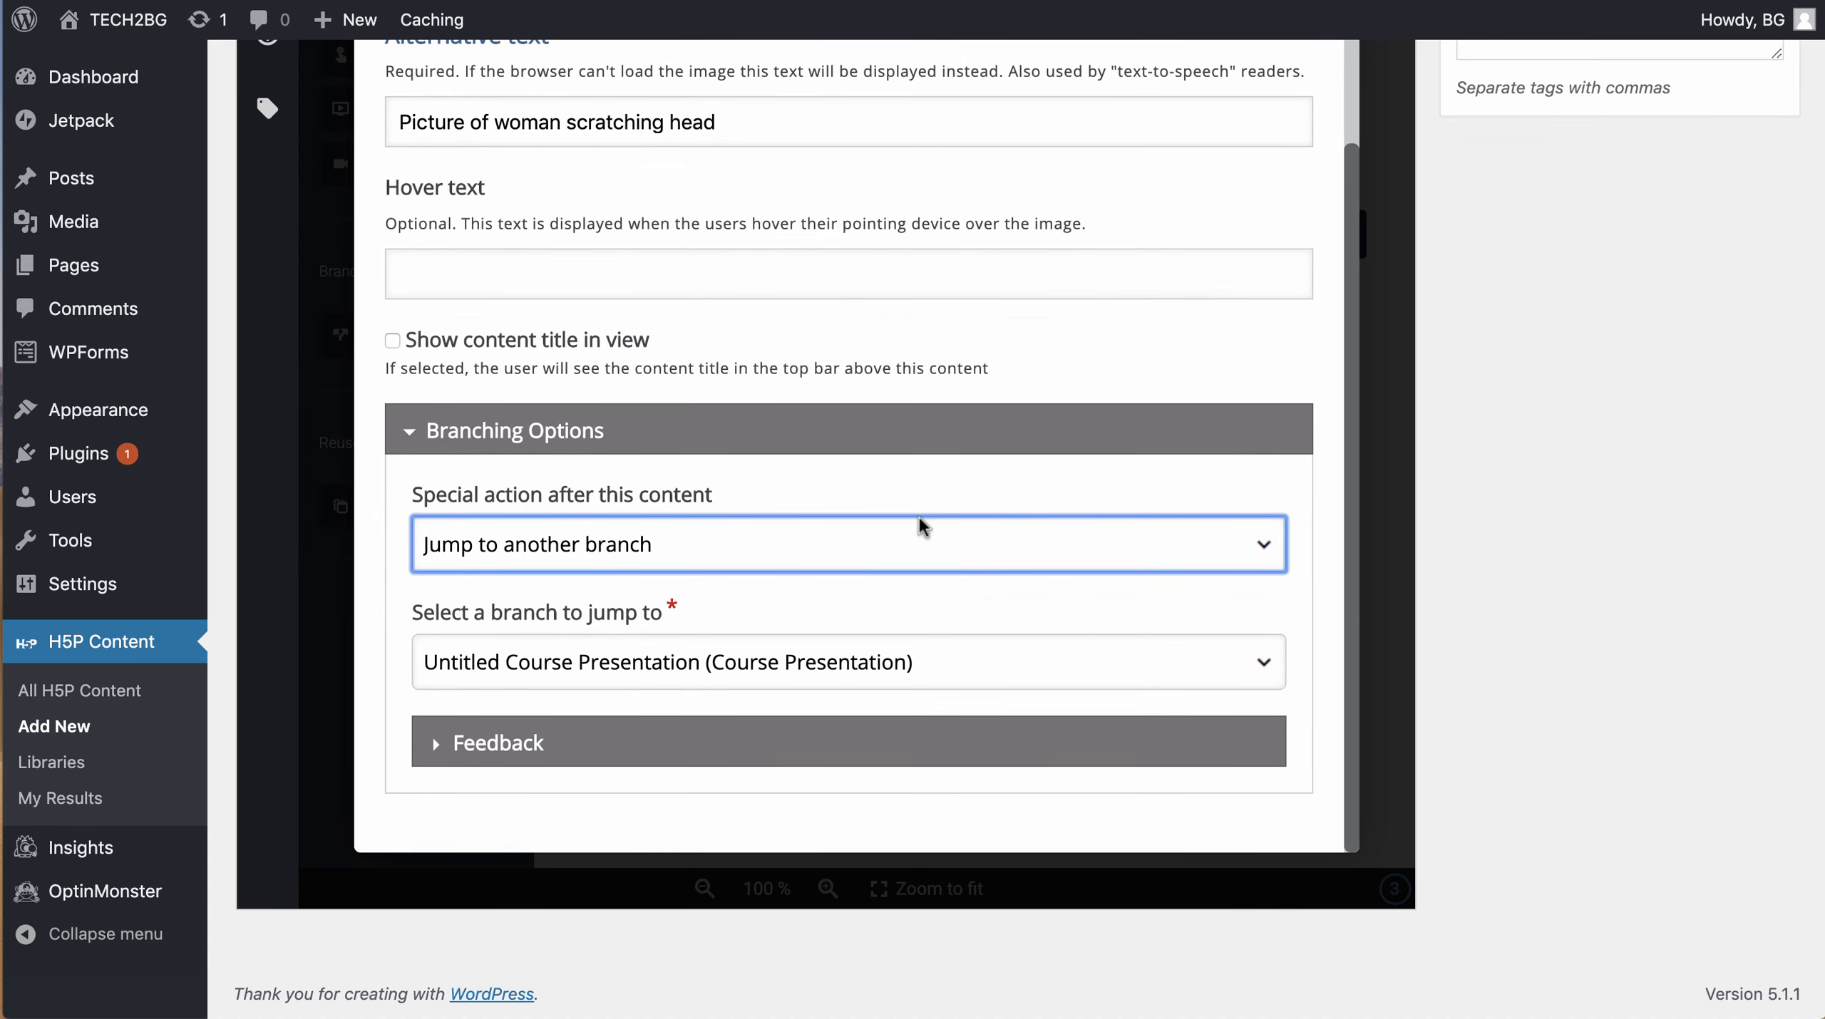
{"action": "left_click", "coordinate": [845, 662]}
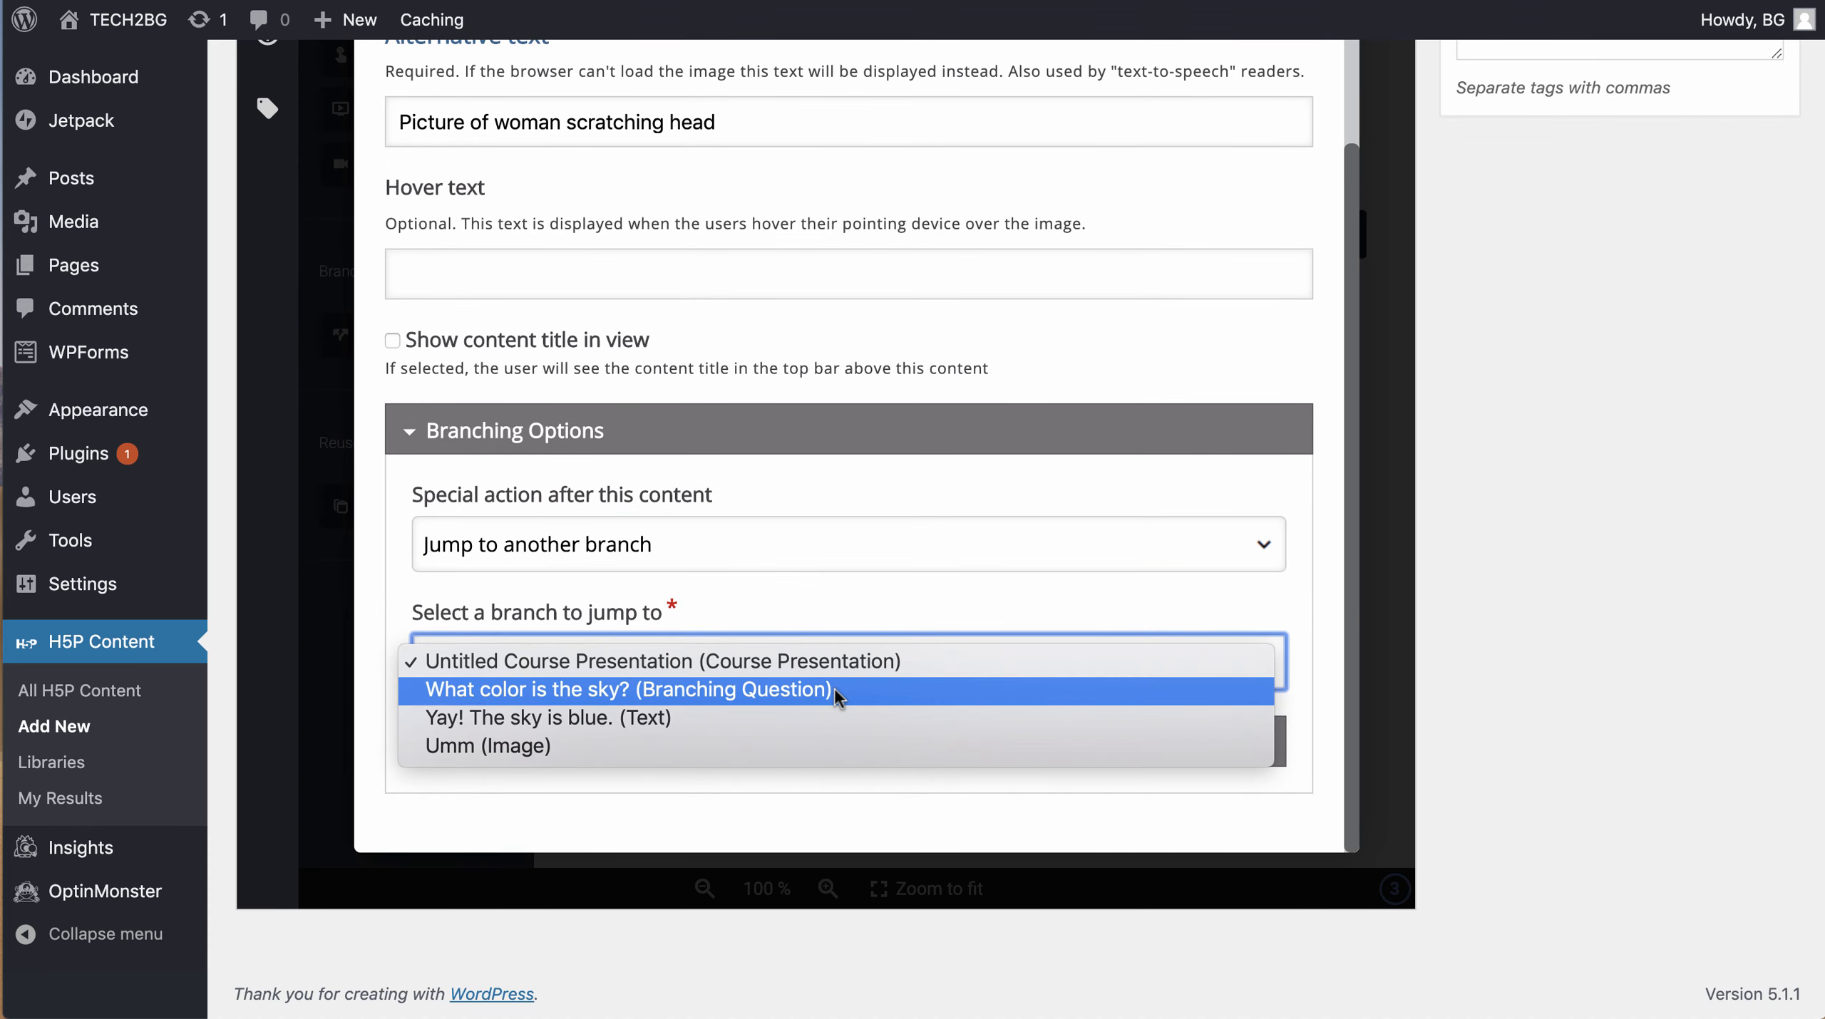
{"action": "left_click", "coordinate": [839, 689]}
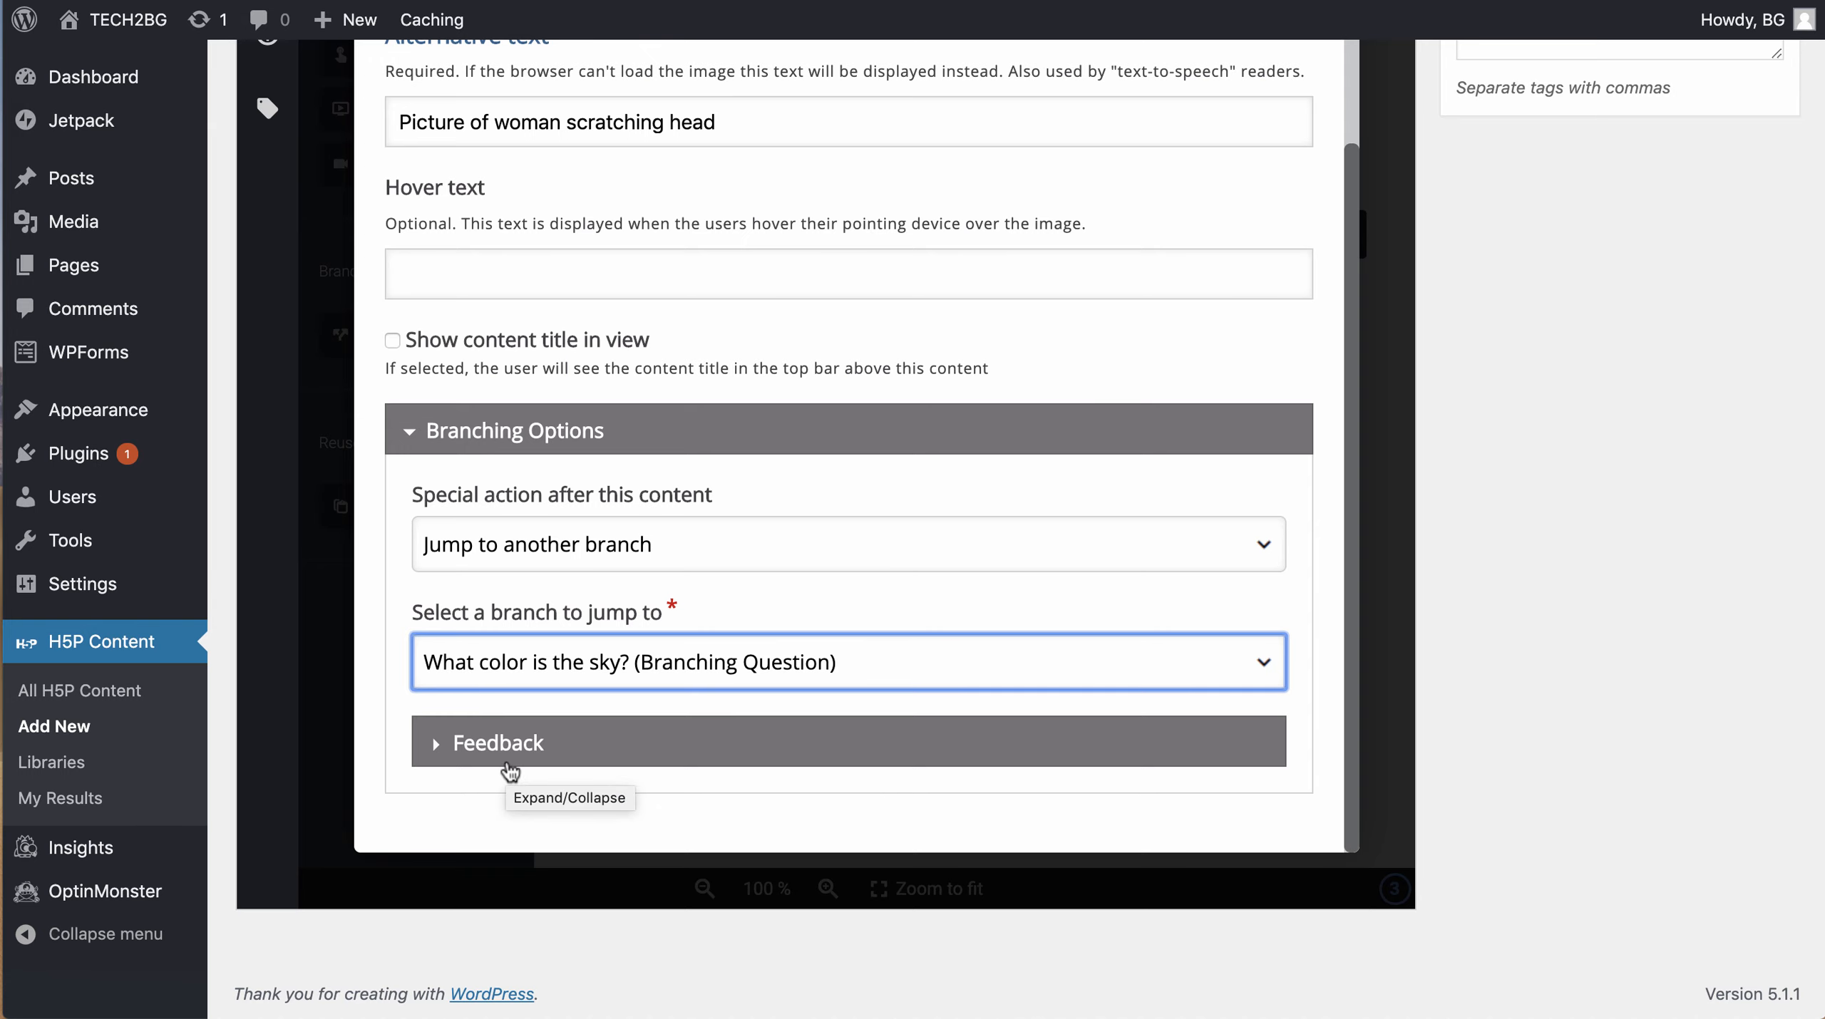
{"action": "scroll", "coordinate": [510, 773], "scroll_direction": "up", "scroll_amount": 5}
{"action": "left_click", "coordinate": [1304, 107]}
{"action": "scroll", "coordinate": [1334, 457], "scroll_direction": "up", "scroll_amount": 2}
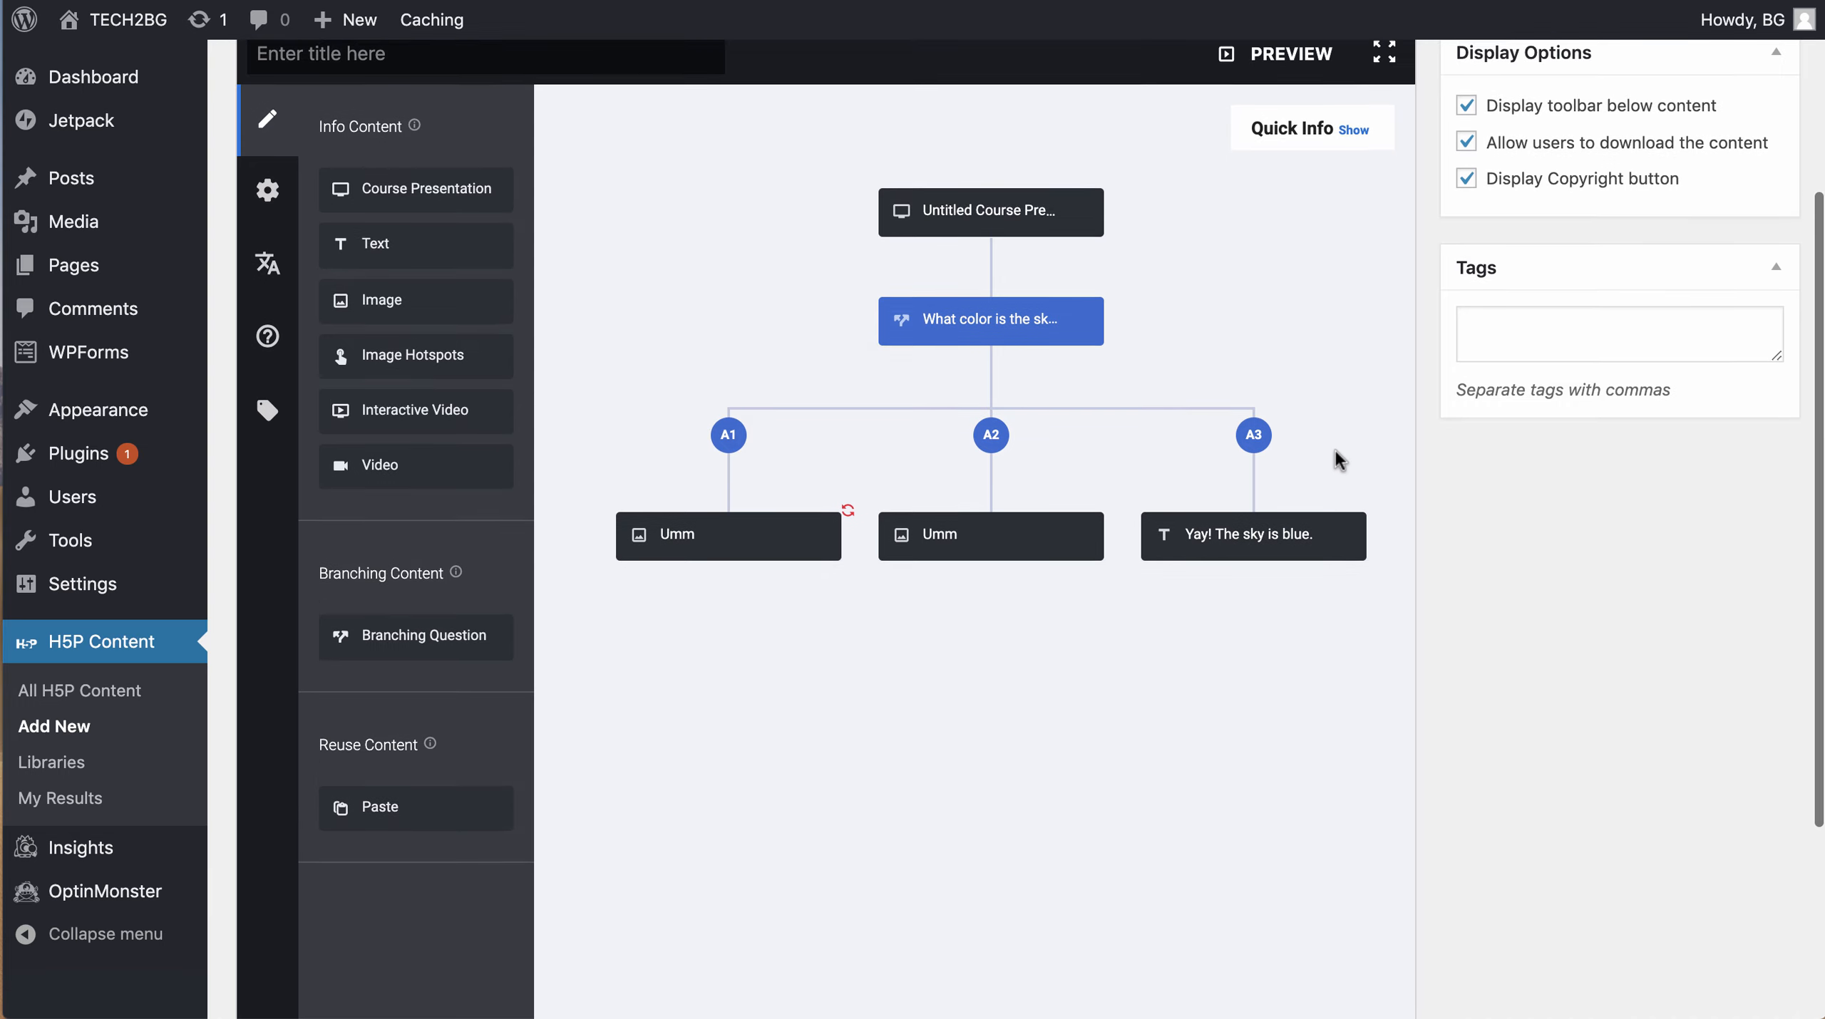